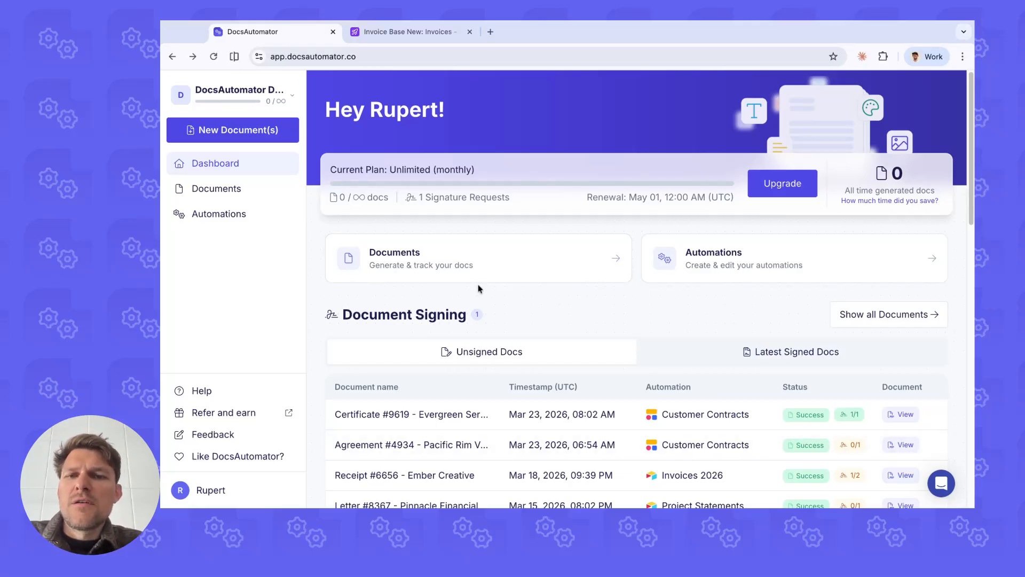
Step: Review the dashboard's unsigned documents, latest signed documents and latest documents lists
scroll(499, 280, down, 2)
scroll(438, 245, down, 2)
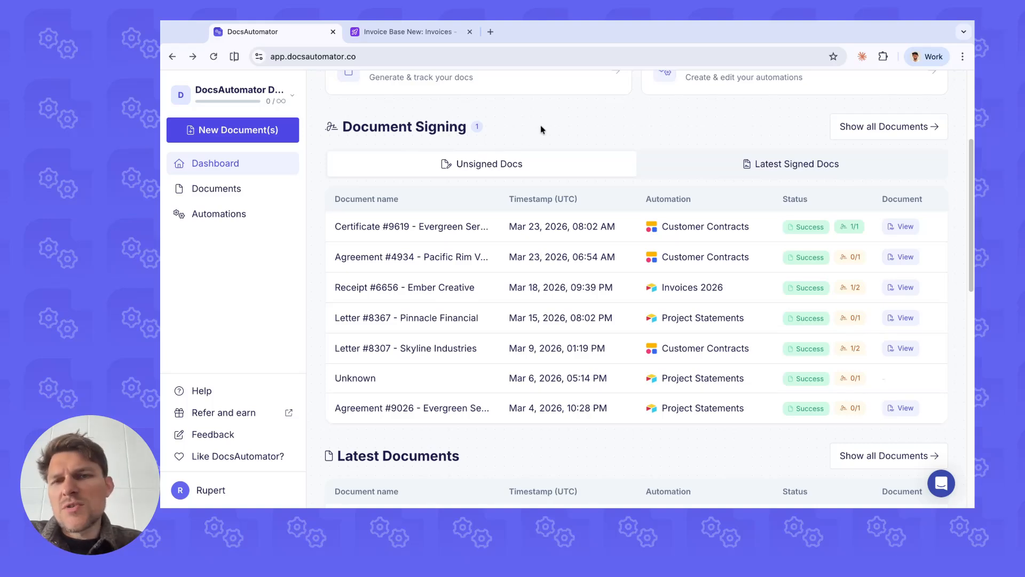
click(703, 172)
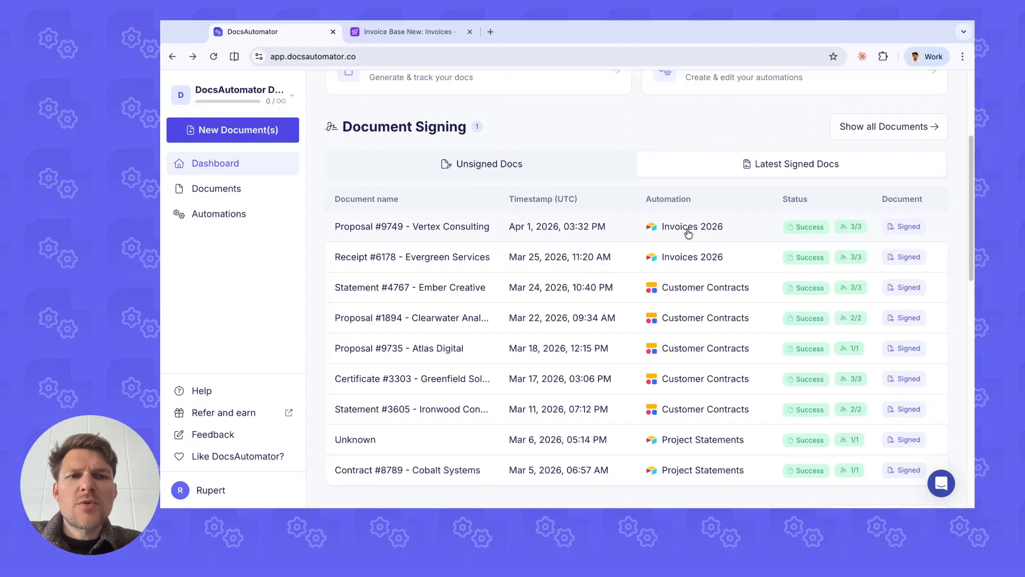
scroll(537, 222, down, 6)
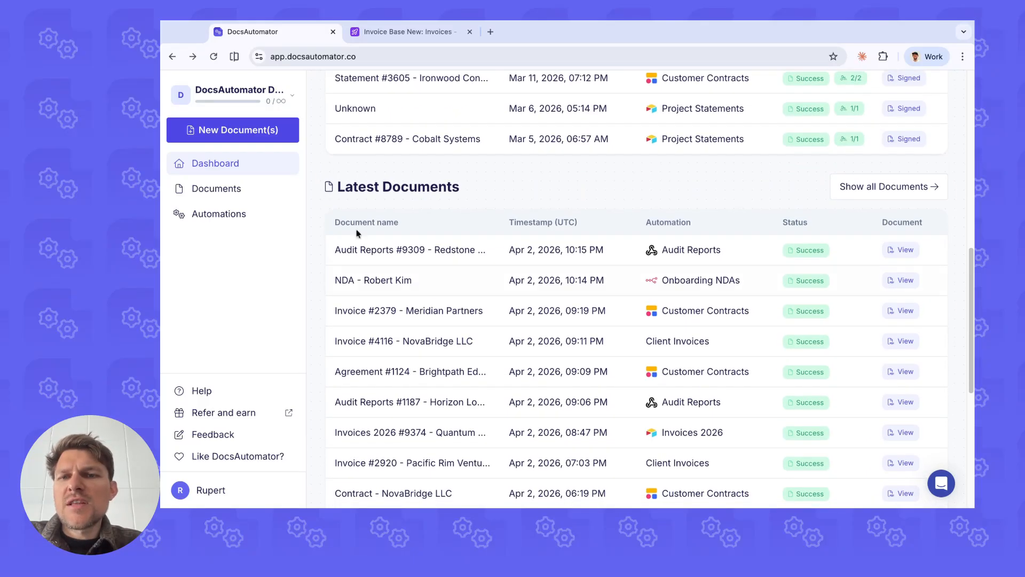
scroll(494, 232, down, 2)
scroll(415, 221, down, 1)
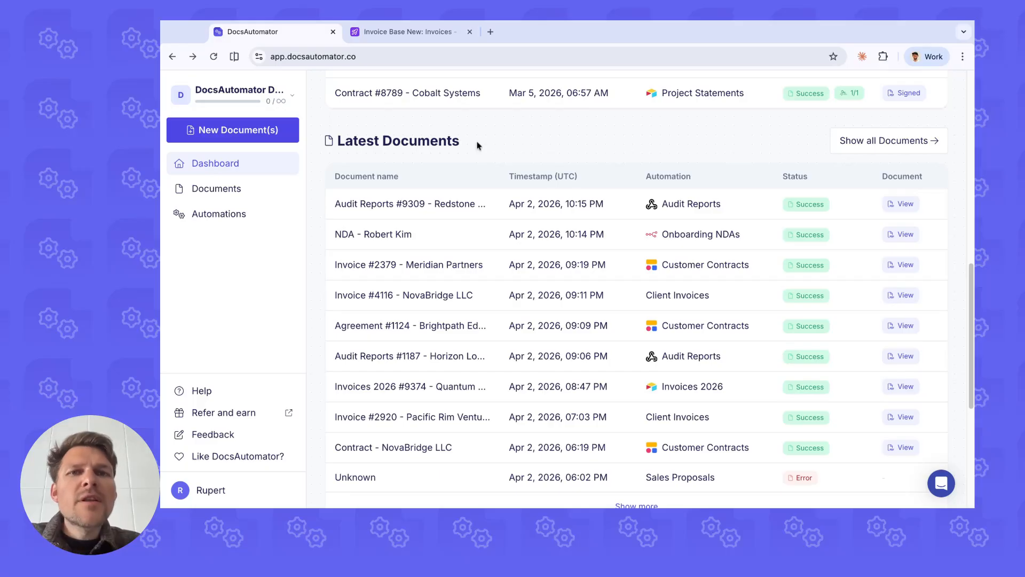
scroll(512, 190, down, 5)
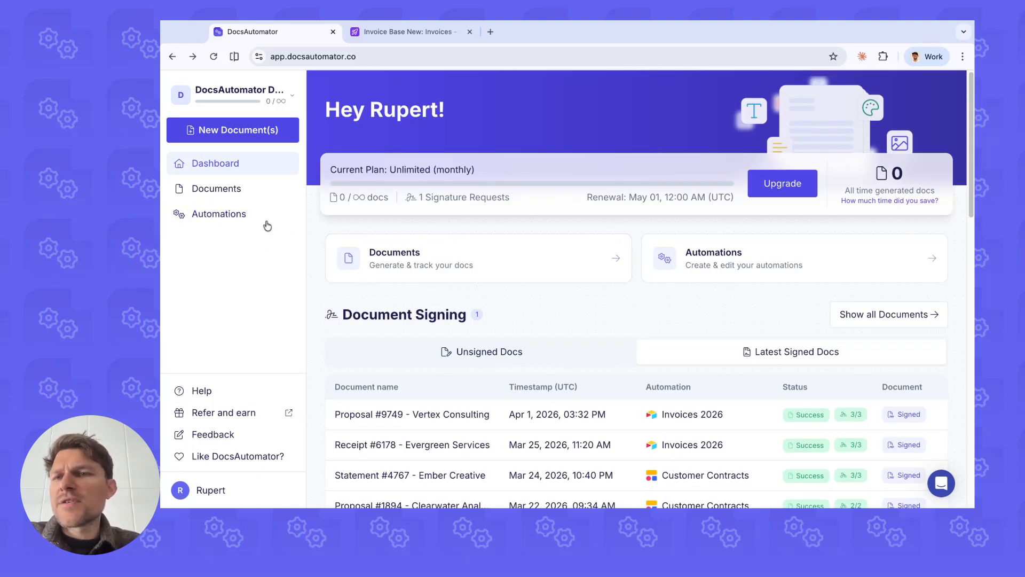
Step: Open the Documents list and view the available actions for the Audit Reports #9309 document
click(242, 191)
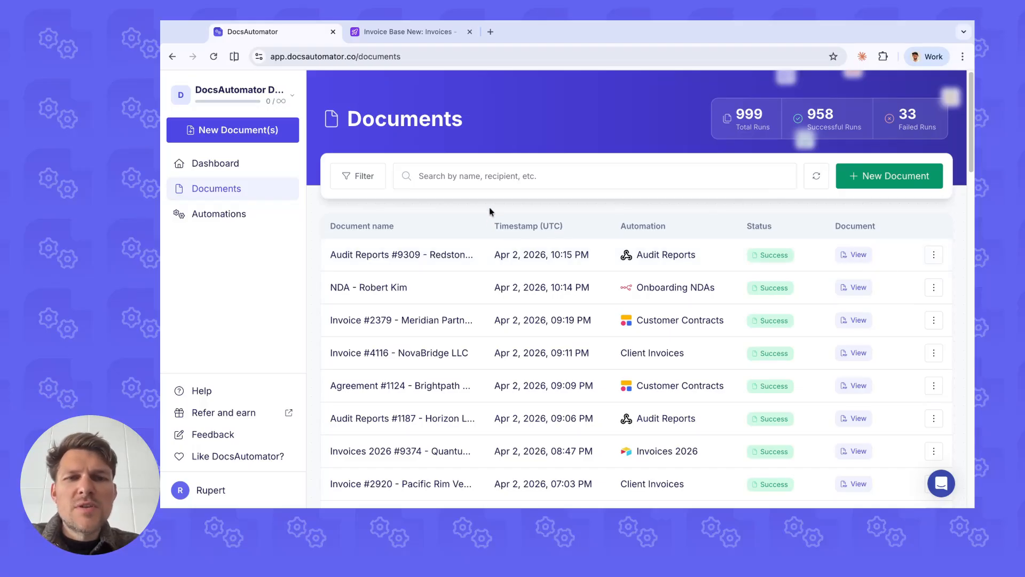
click(934, 256)
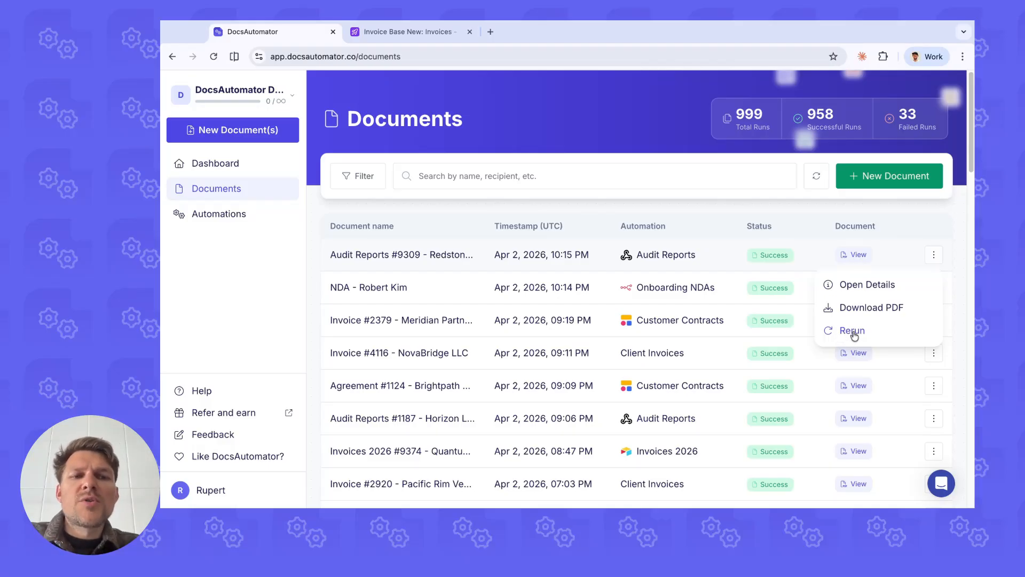
click(692, 222)
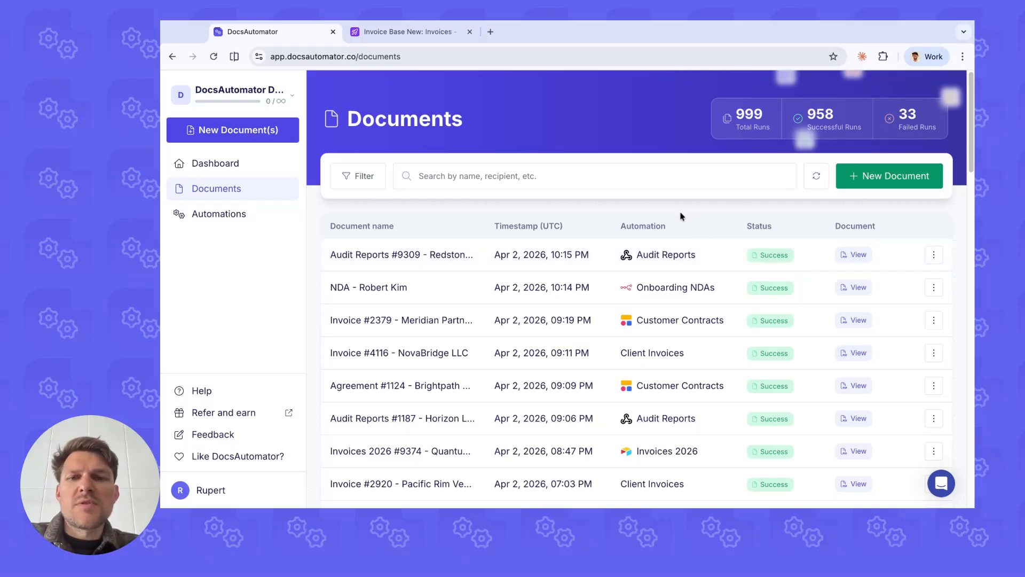
Step: Examine the Audit Reports #9309 document's details, post-generation actions, payload and PDF preview, and return to the Documents list
click(493, 250)
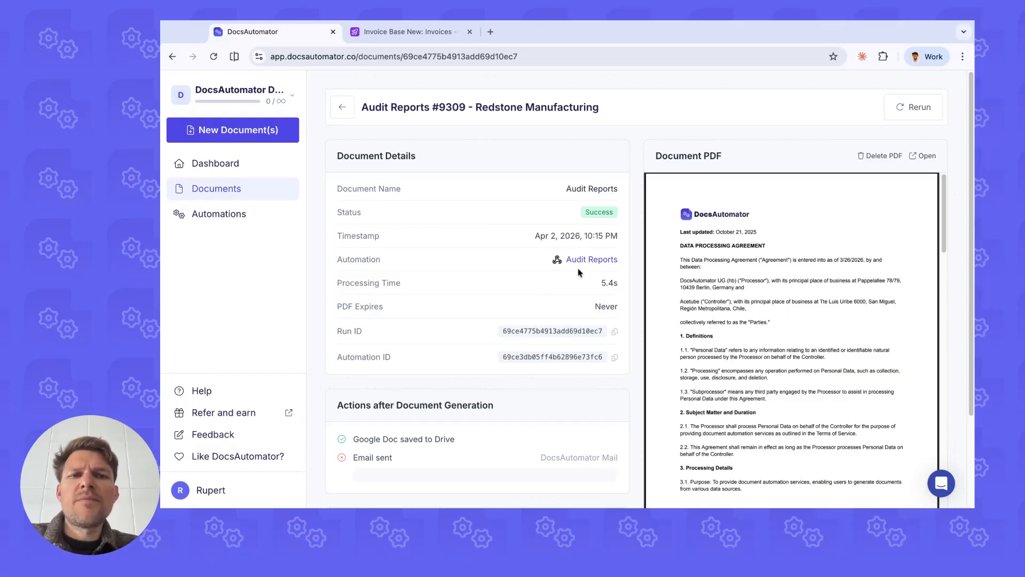
scroll(473, 238, down, 1)
scroll(476, 246, down, 3)
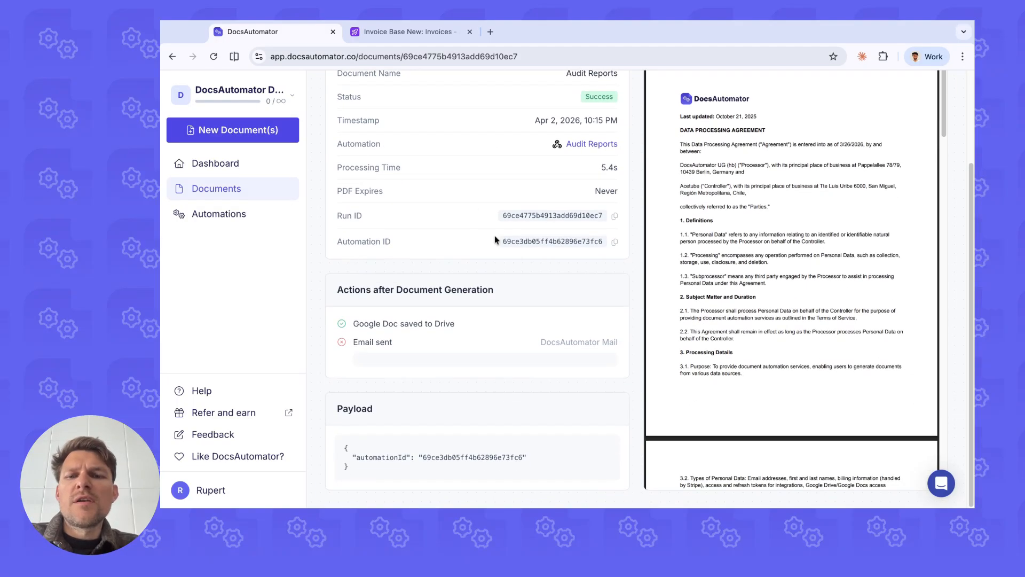
scroll(480, 257, up, 3)
scroll(534, 299, down, 3)
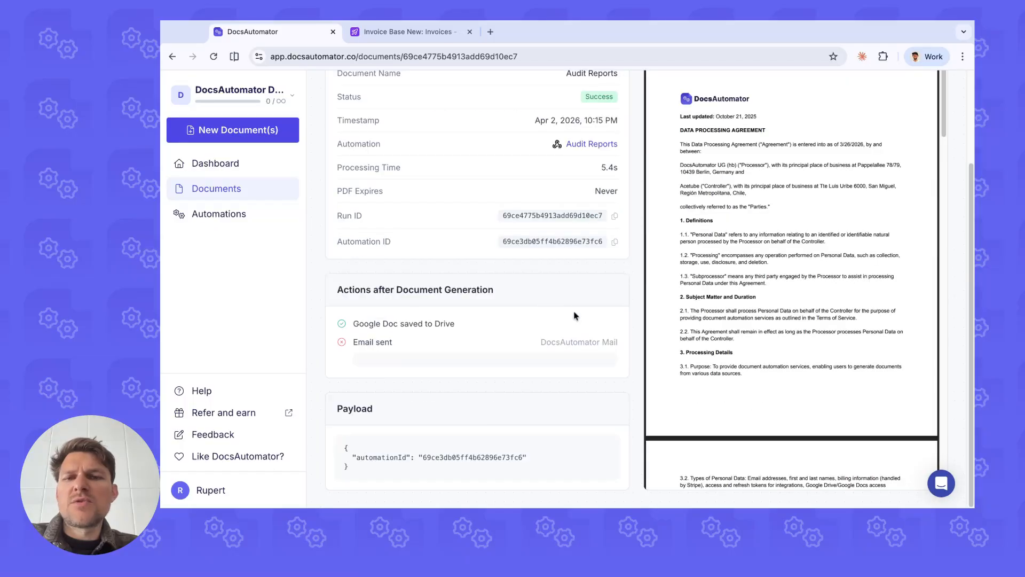
scroll(508, 267, up, 3)
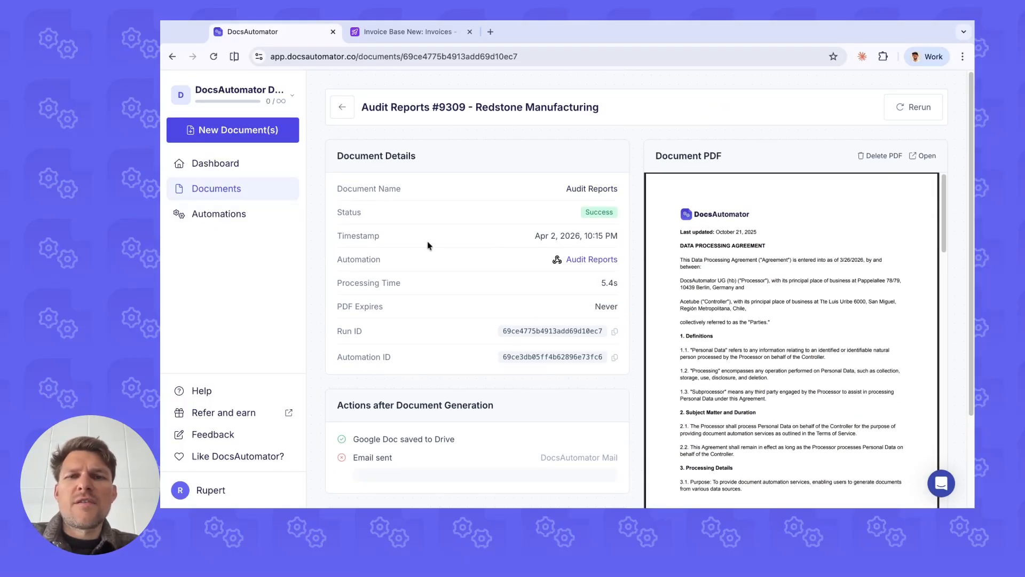
scroll(427, 245, down, 3)
scroll(504, 192, up, 3)
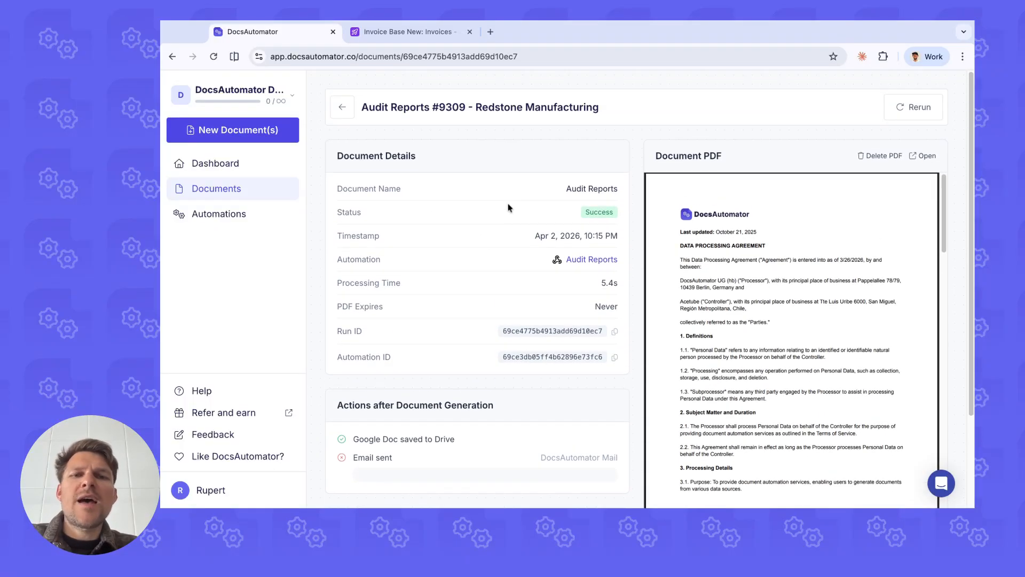
scroll(509, 208, down, 3)
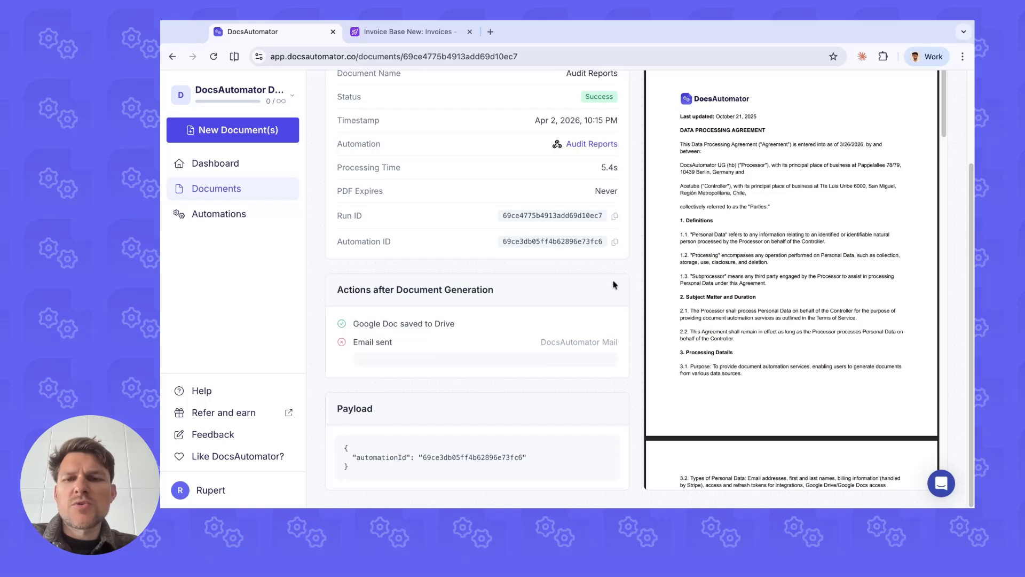
scroll(561, 235, up, 3)
scroll(522, 263, down, 2)
scroll(521, 260, up, 3)
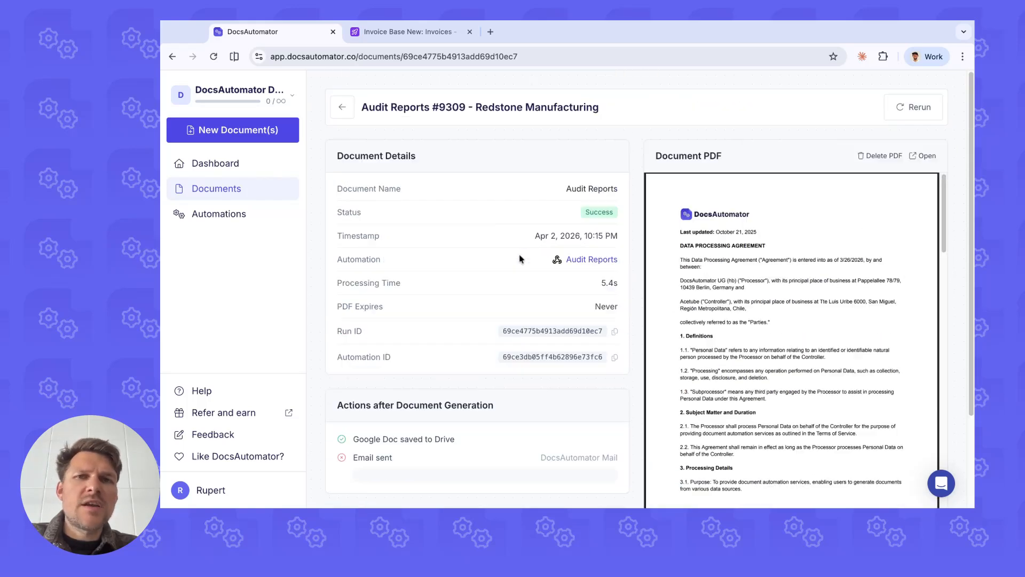
scroll(522, 259, down, 3)
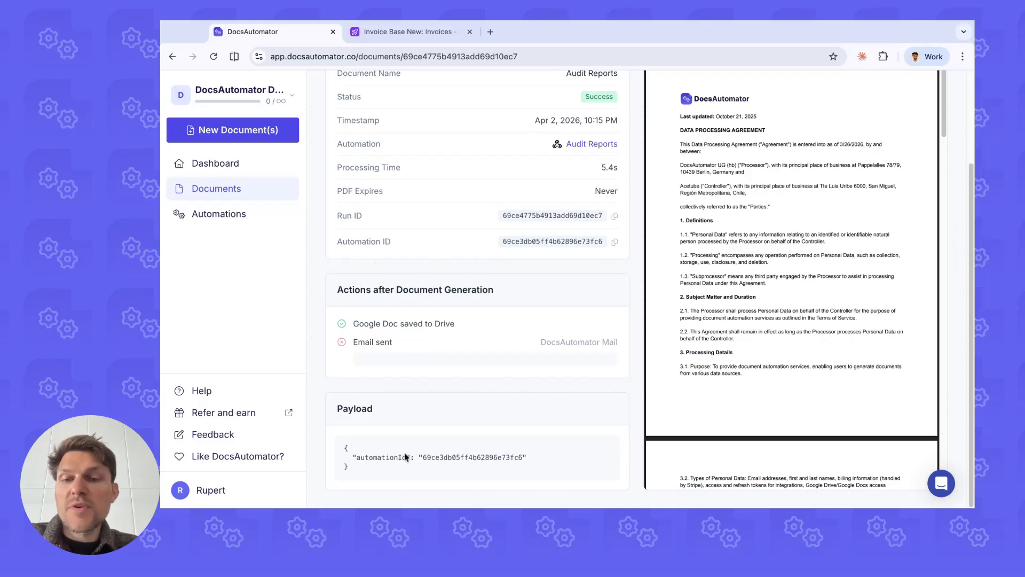
scroll(522, 238, up, 3)
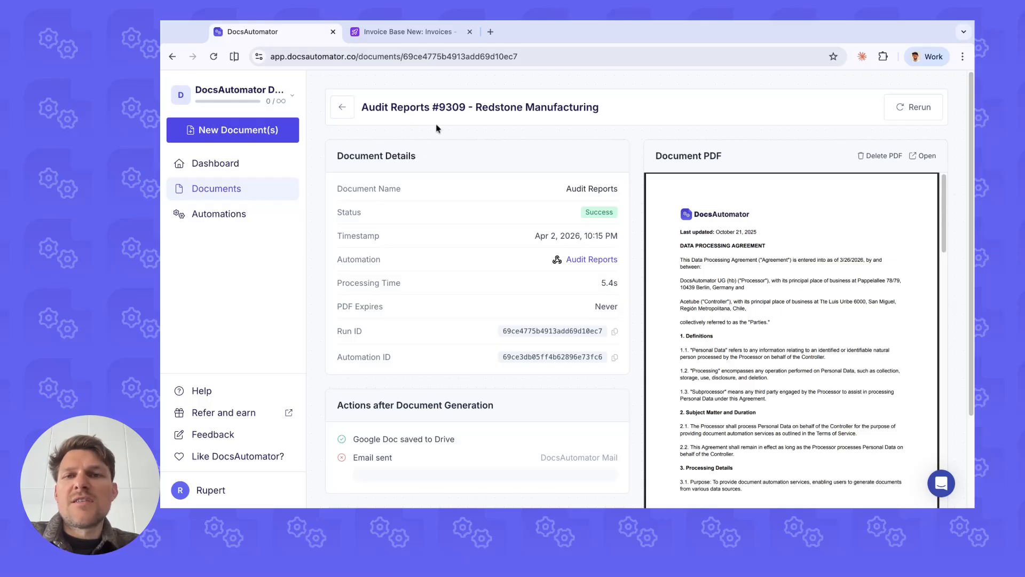
click(348, 111)
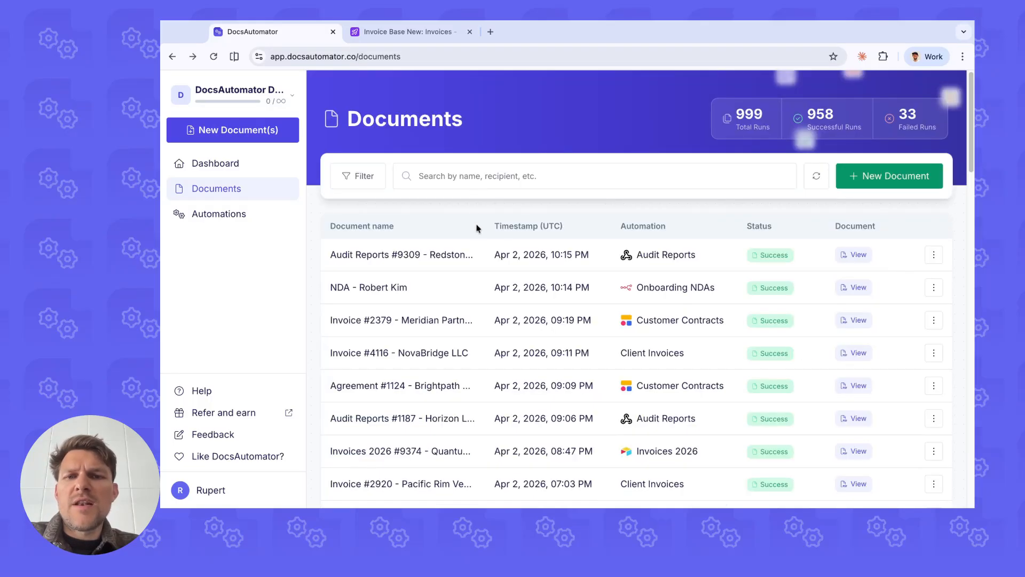
Step: Filter the Documents list to eSign documents only, with the completed signing status
click(361, 183)
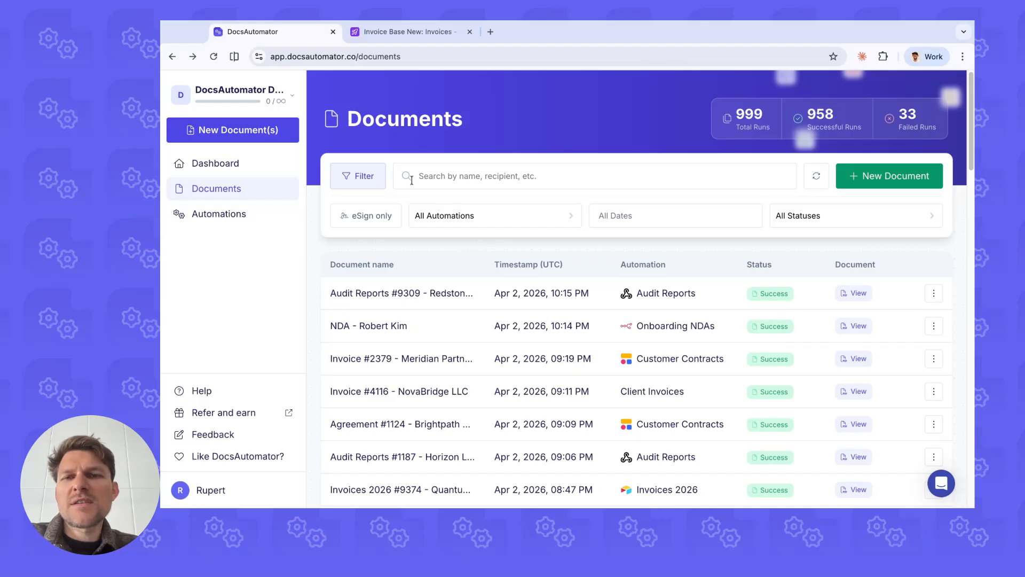
click(370, 219)
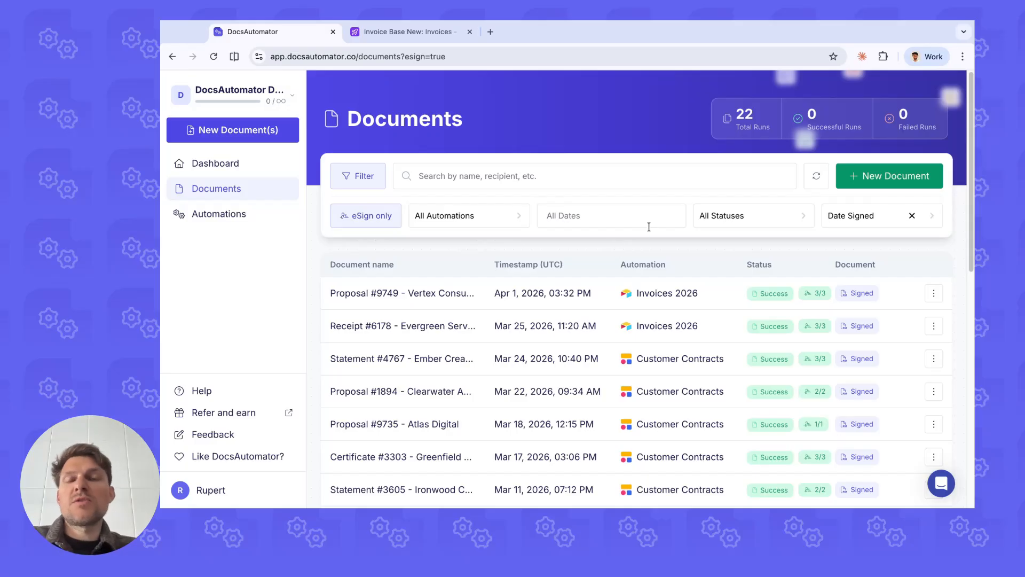
click(729, 223)
click(745, 334)
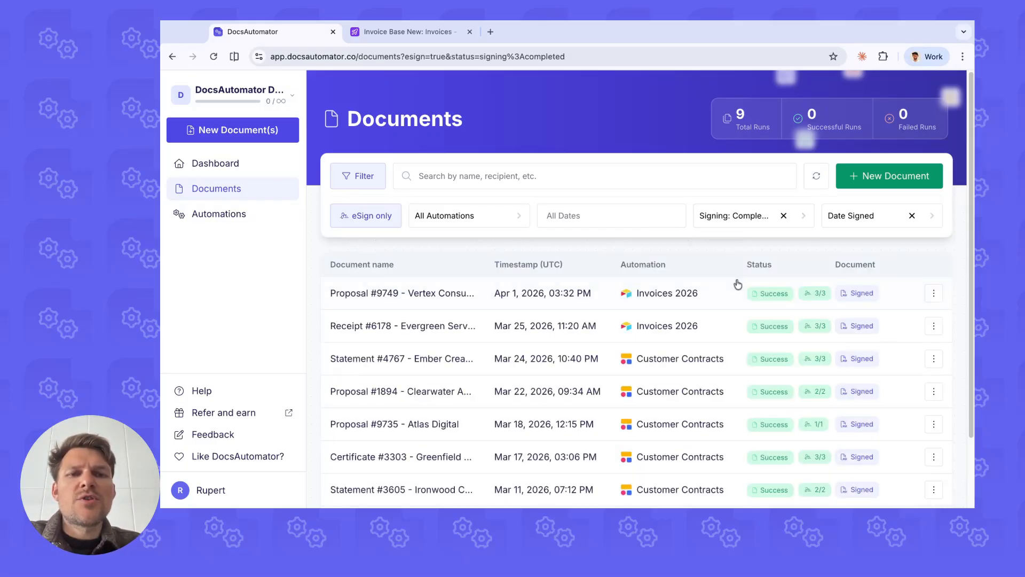
Step: Review the general information and E-Sign Audit of the Proposal #9749 - Vertex Consulting document, and return to the filtered list
click(716, 298)
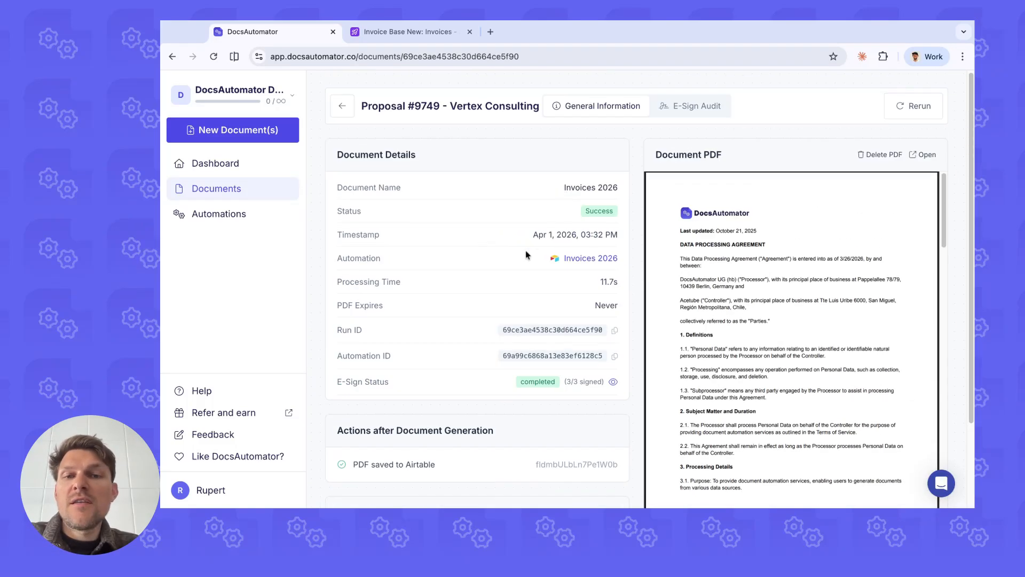
click(689, 108)
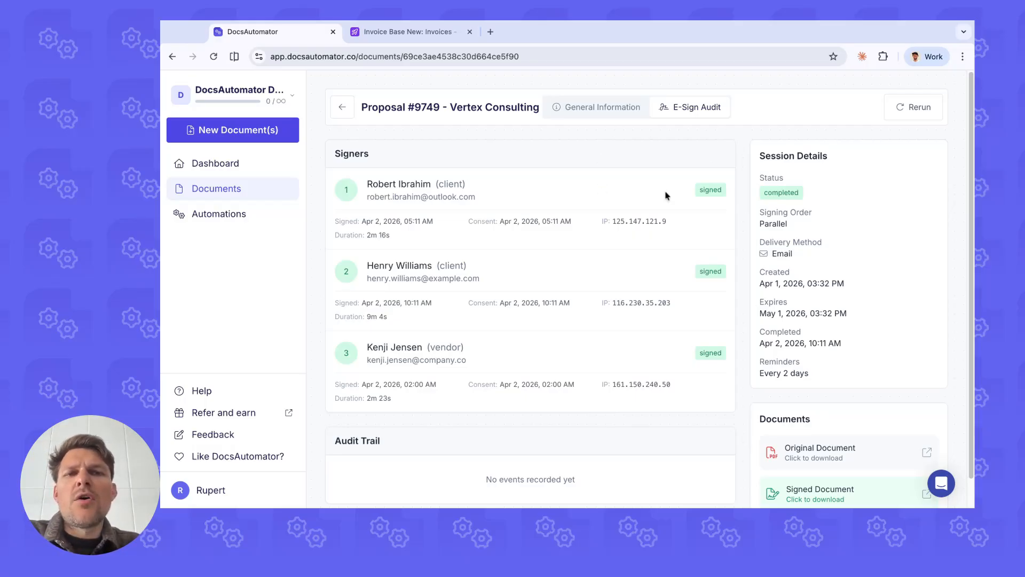
scroll(836, 426, down, 1)
scroll(531, 156, up, 1)
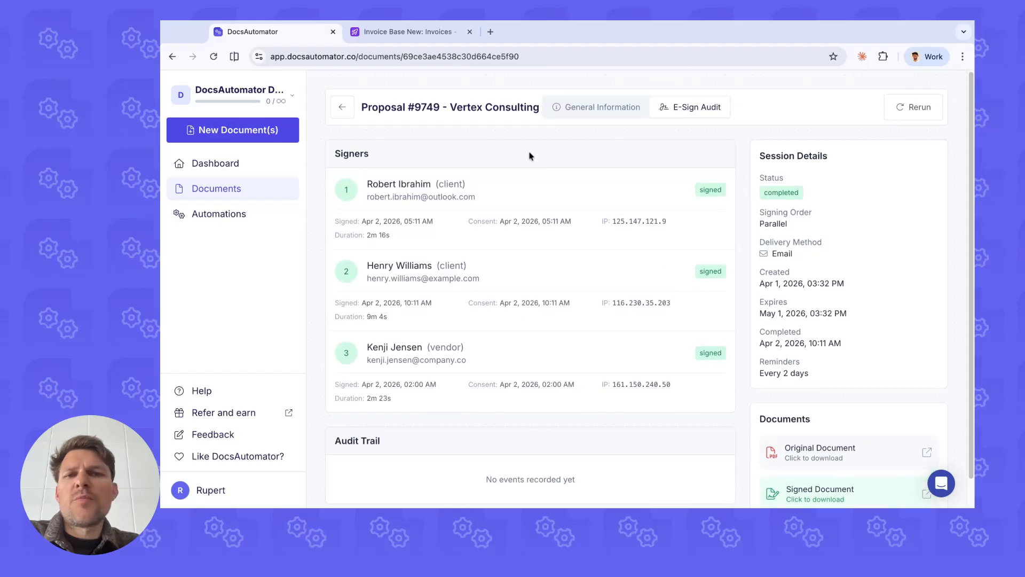
click(350, 110)
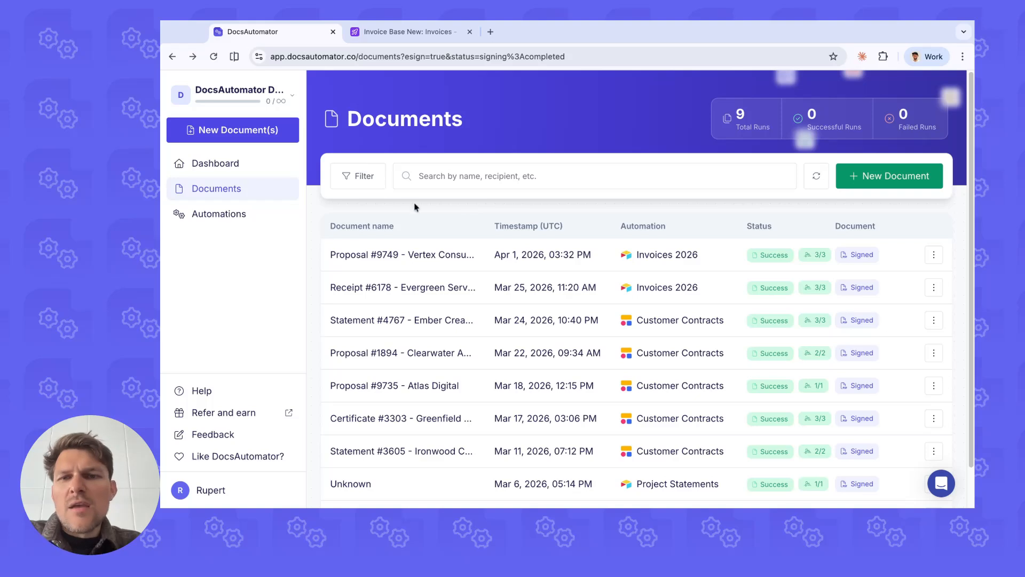
Step: Open the Automations list and look through all listed automations and their statuses
click(235, 222)
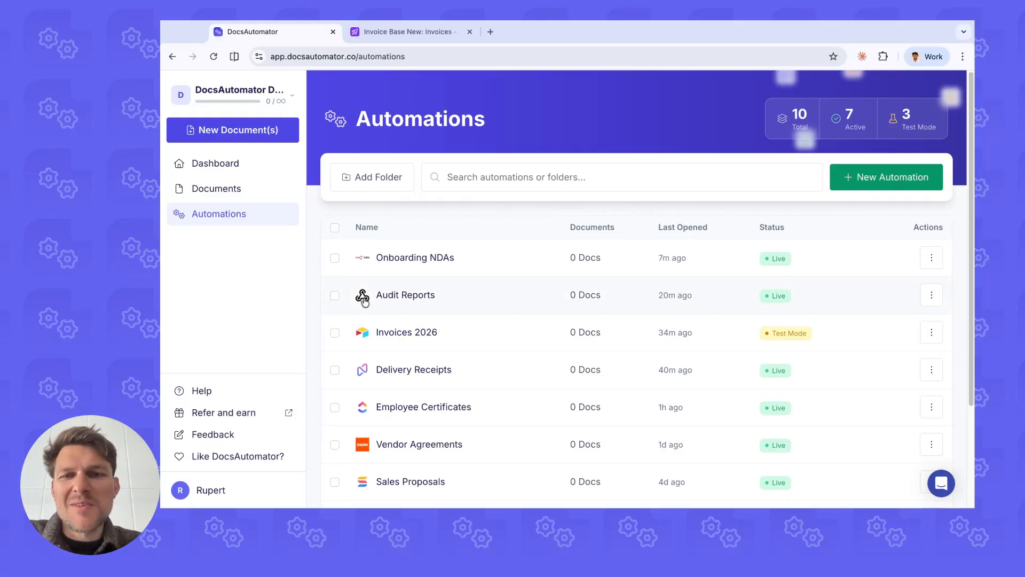
scroll(422, 262, down, 3)
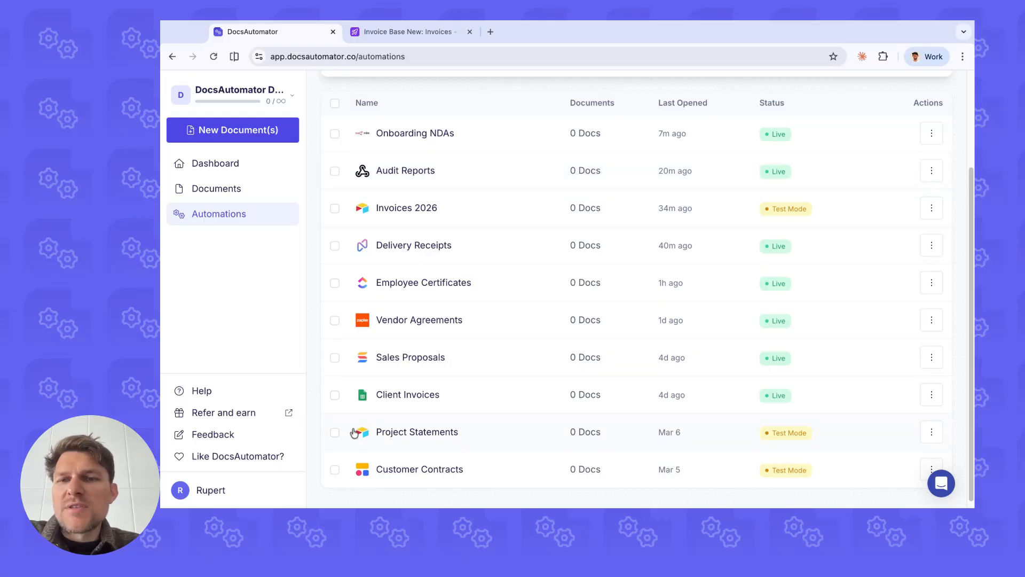
scroll(435, 287, up, 3)
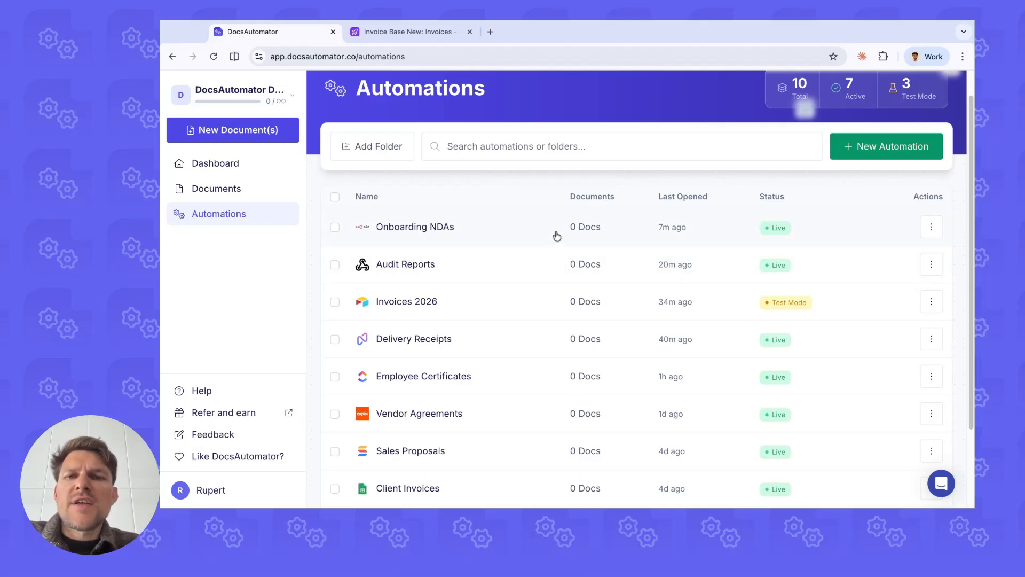
scroll(472, 245, down, 2)
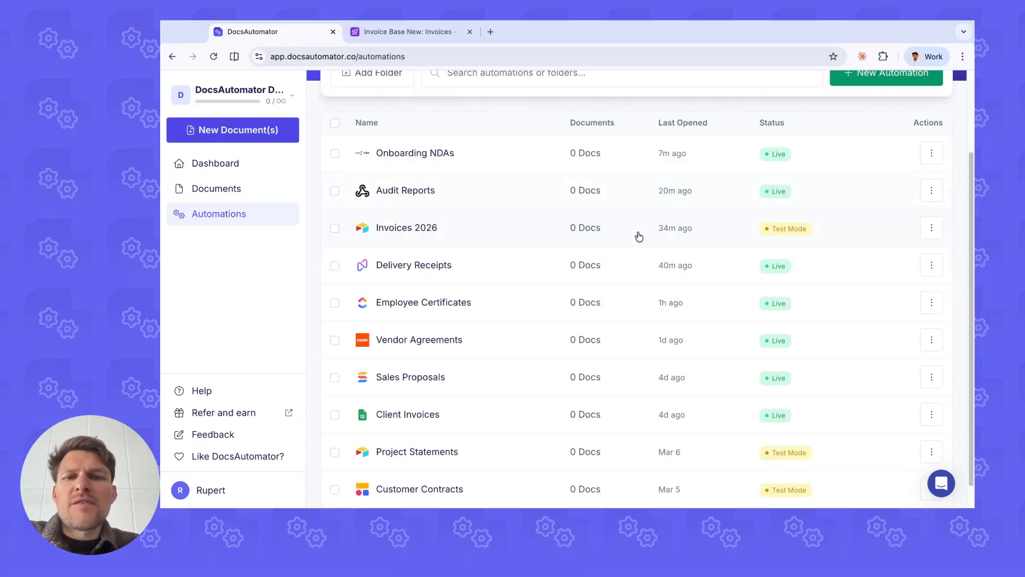
scroll(639, 237, up, 2)
Step: View the available actions for the Onboarding NDAs automation and close them without applying any
click(931, 225)
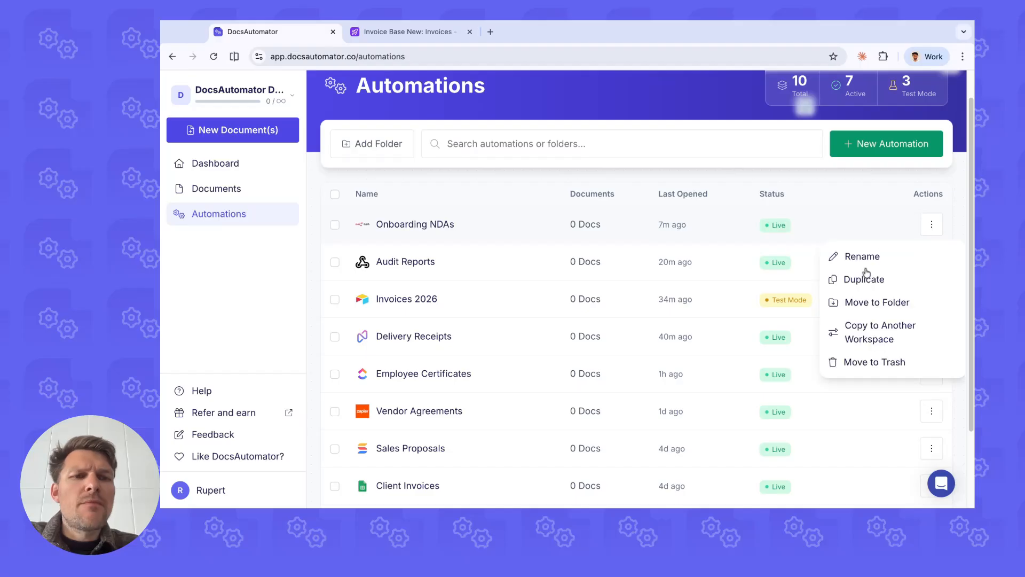
click(848, 258)
click(884, 298)
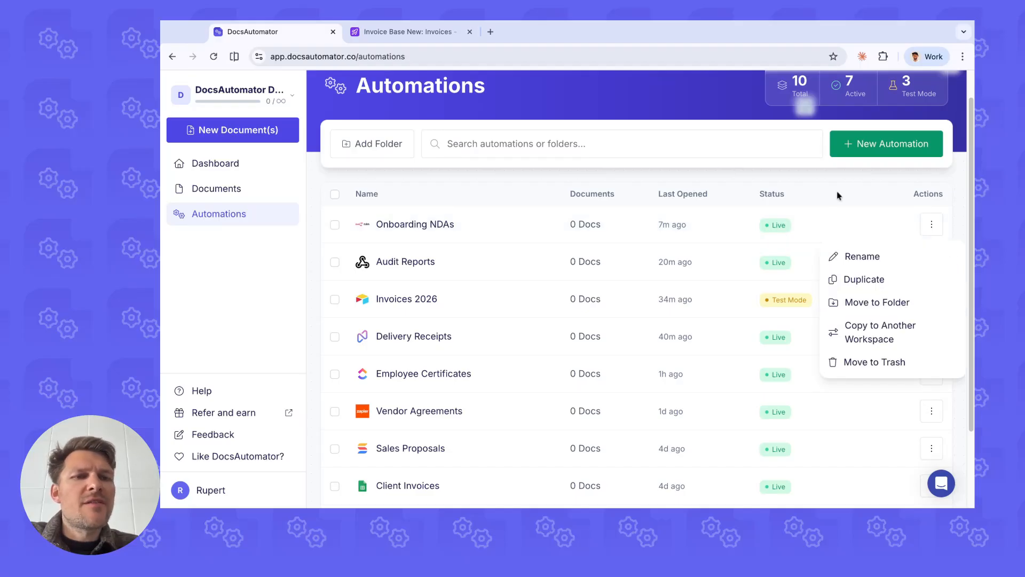
click(833, 190)
Step: Select the Client Invoices automation in the list and clear the selection again
scroll(396, 192, down, 2)
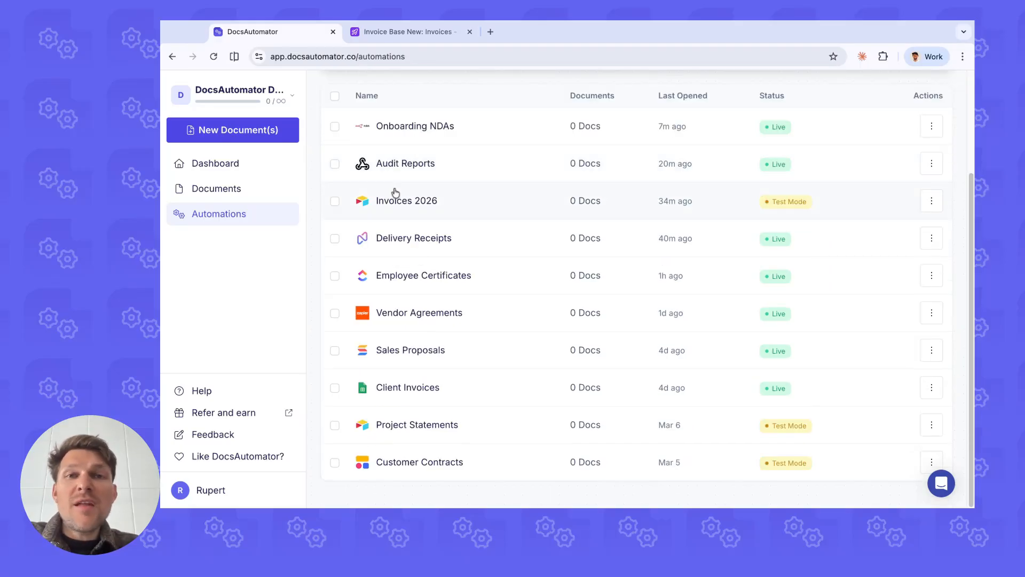
scroll(395, 193, up, 3)
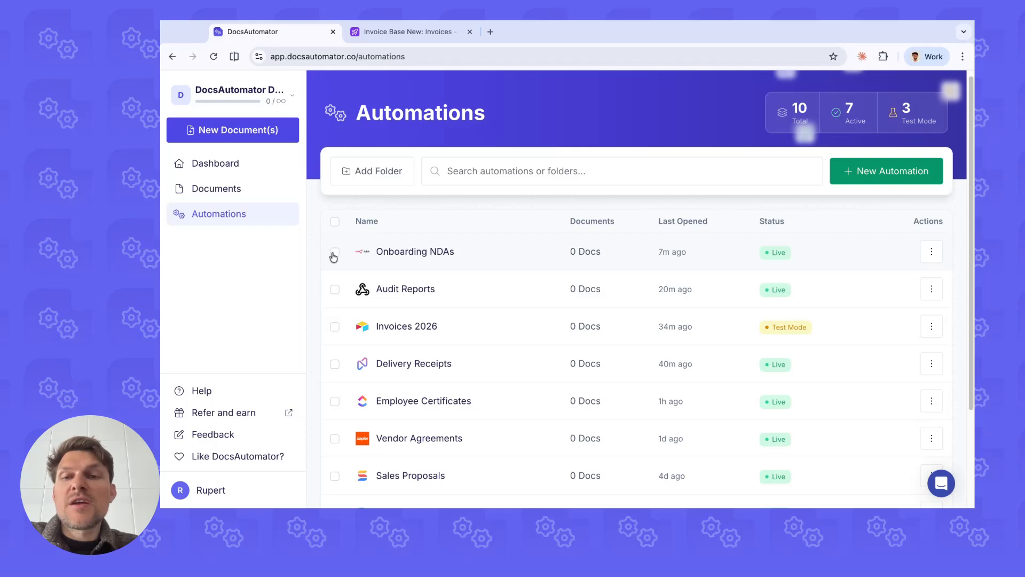
scroll(347, 288, down, 3)
click(335, 387)
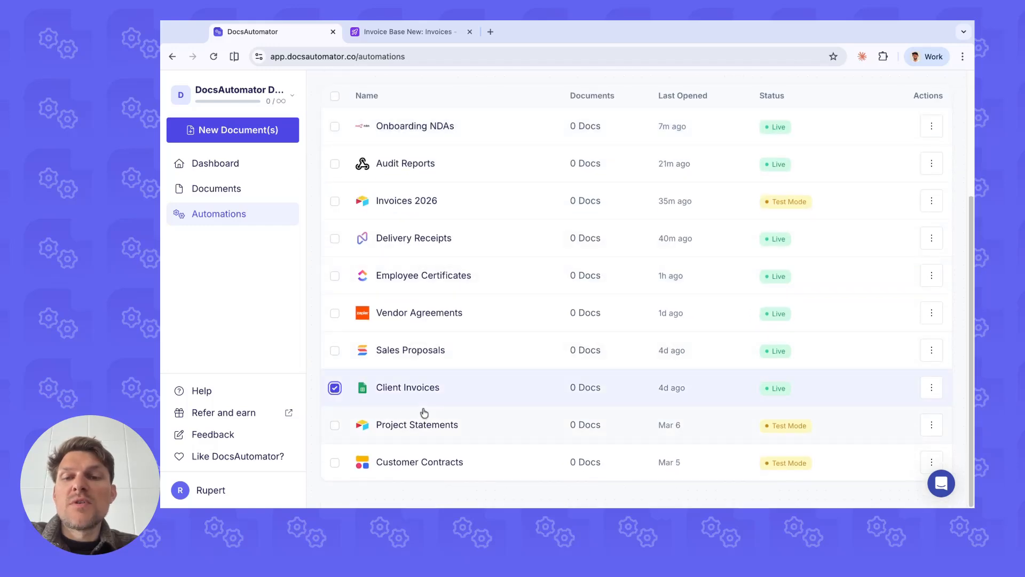
scroll(457, 341, up, 3)
click(566, 225)
click(484, 311)
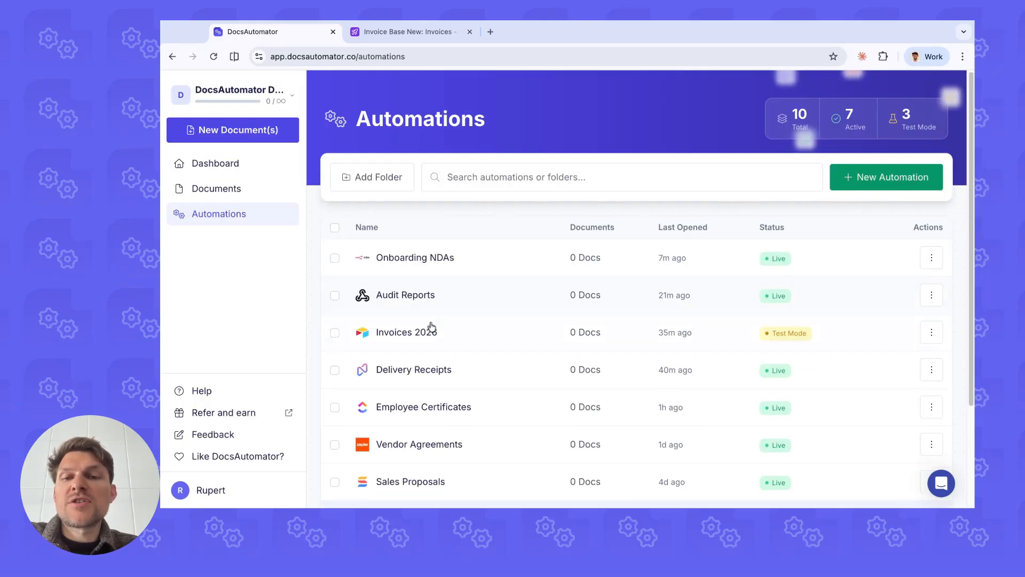
Step: View the trashed automations, return to the full Automations list and look through its entries
scroll(428, 328, down, 3)
click(410, 487)
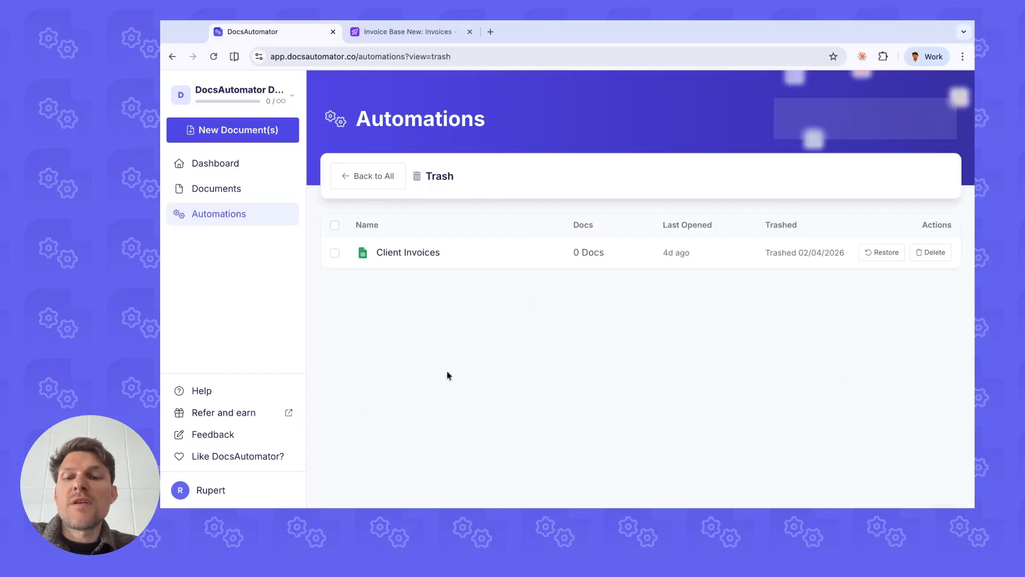
click(368, 176)
scroll(385, 321, down, 3)
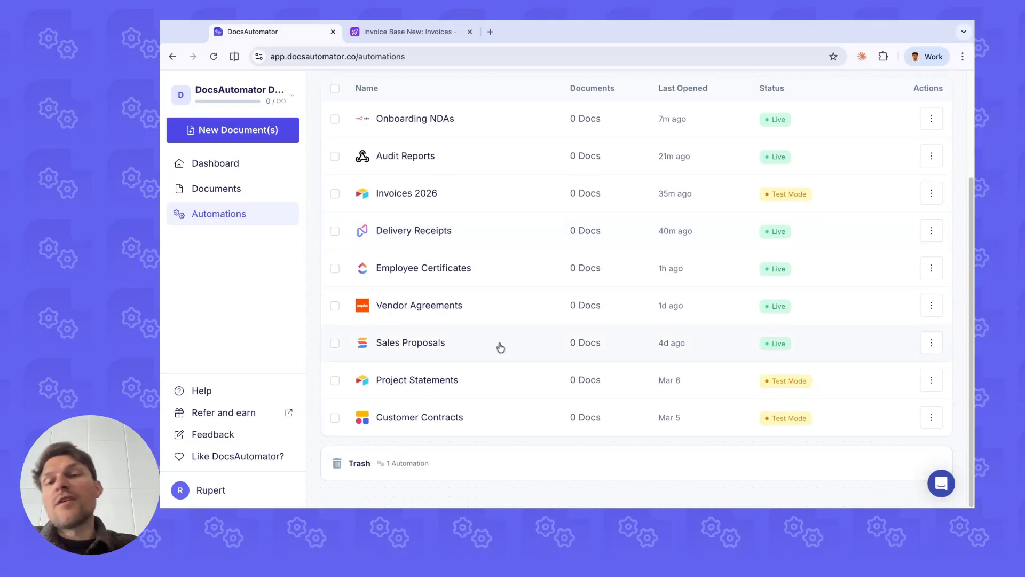
scroll(463, 323, up, 3)
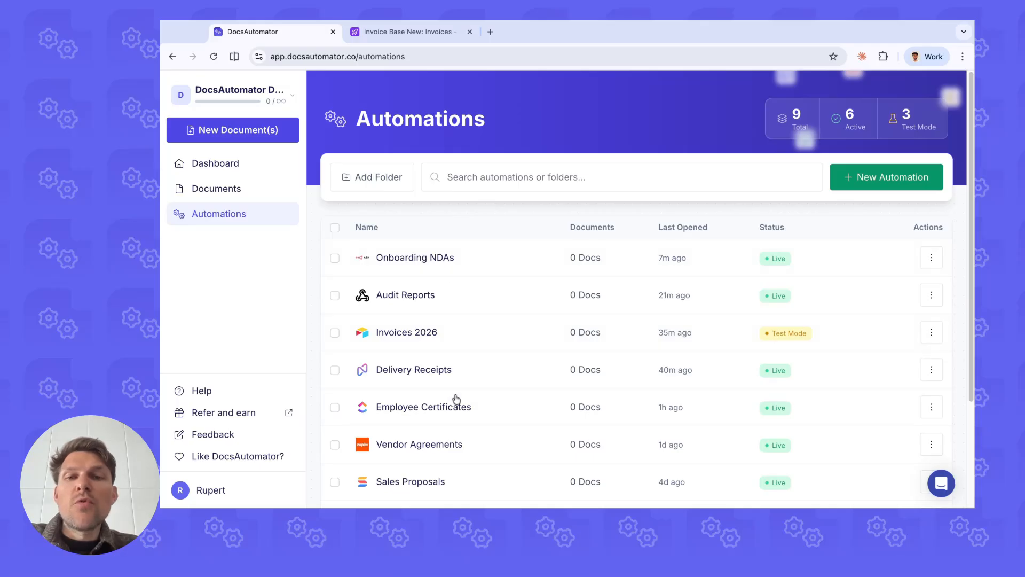
scroll(472, 275, down, 2)
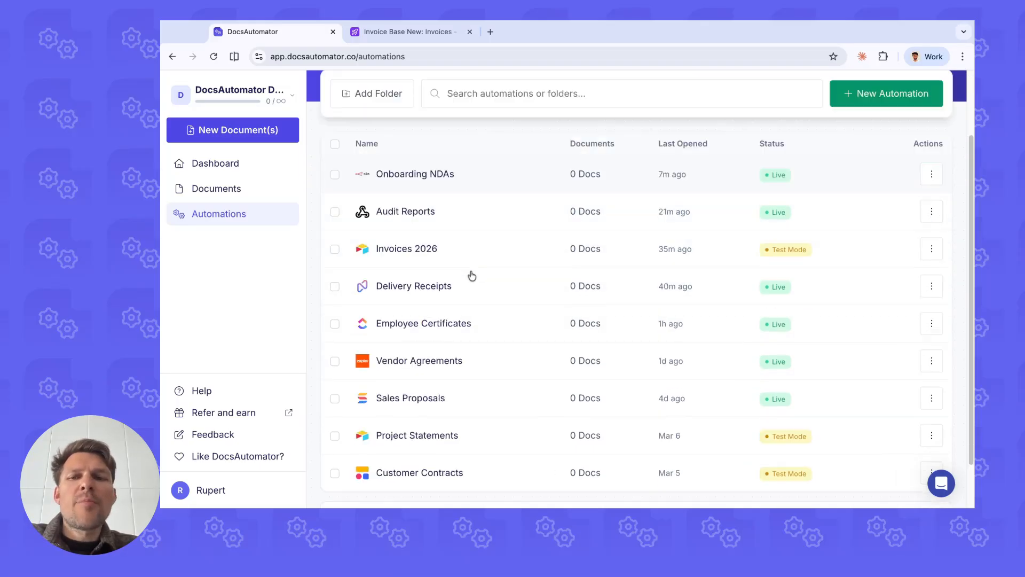
scroll(473, 276, down, 1)
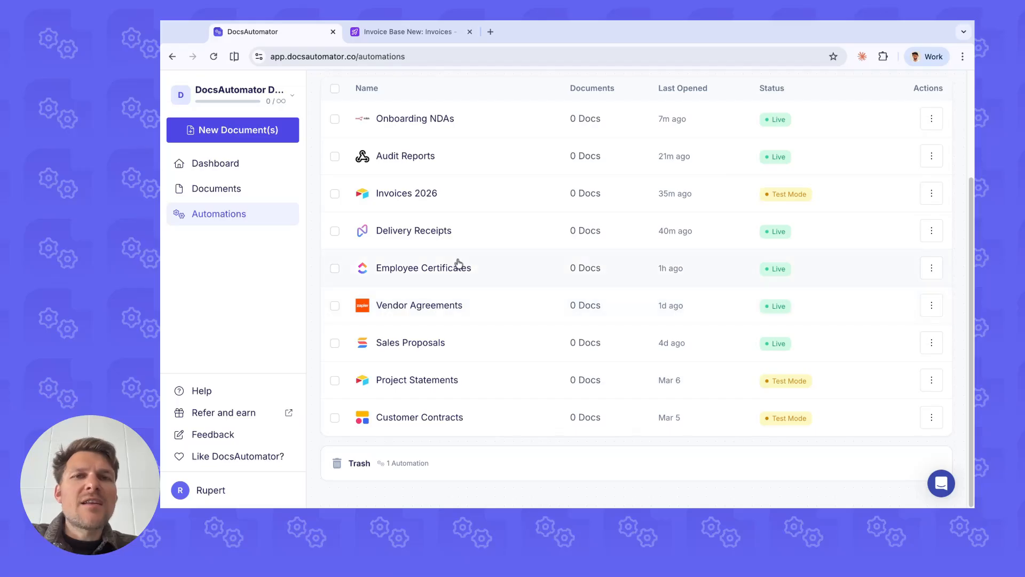
scroll(470, 288, up, 3)
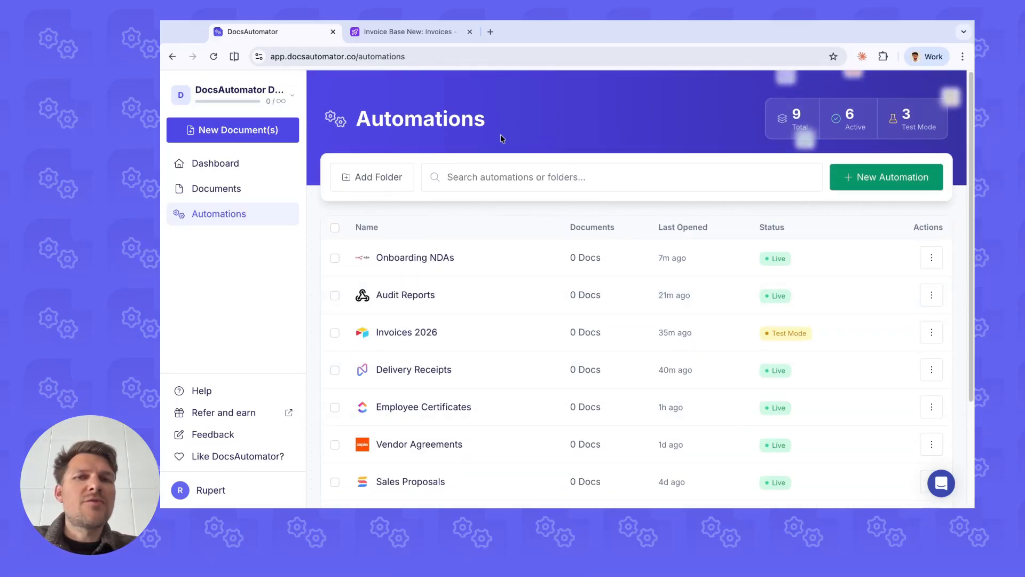
Step: Create an automations folder named TEST and move the Onboarding NDAs automation into it
click(391, 167)
text(TEST)
key(Return)
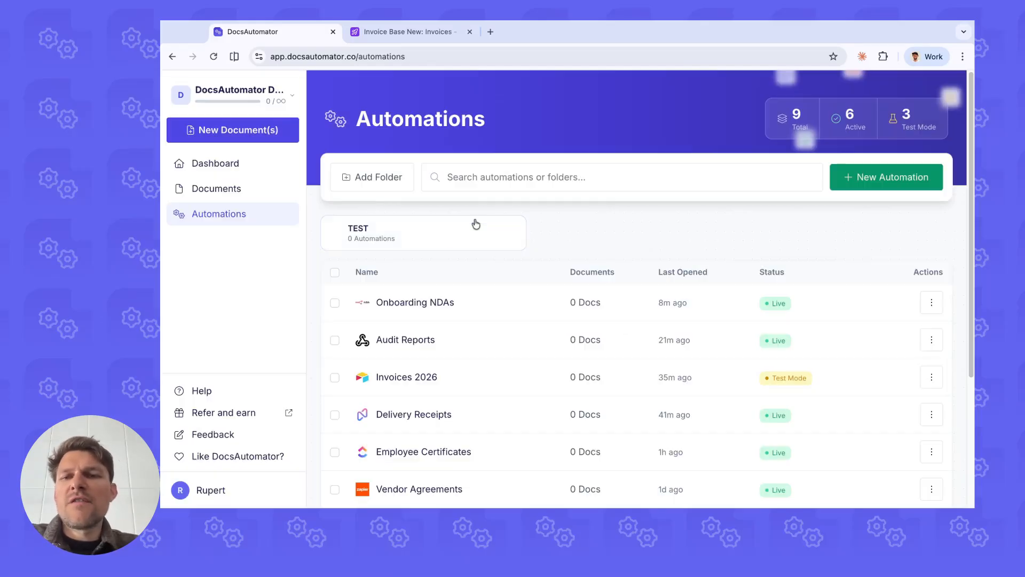
drag(380, 302, 459, 234)
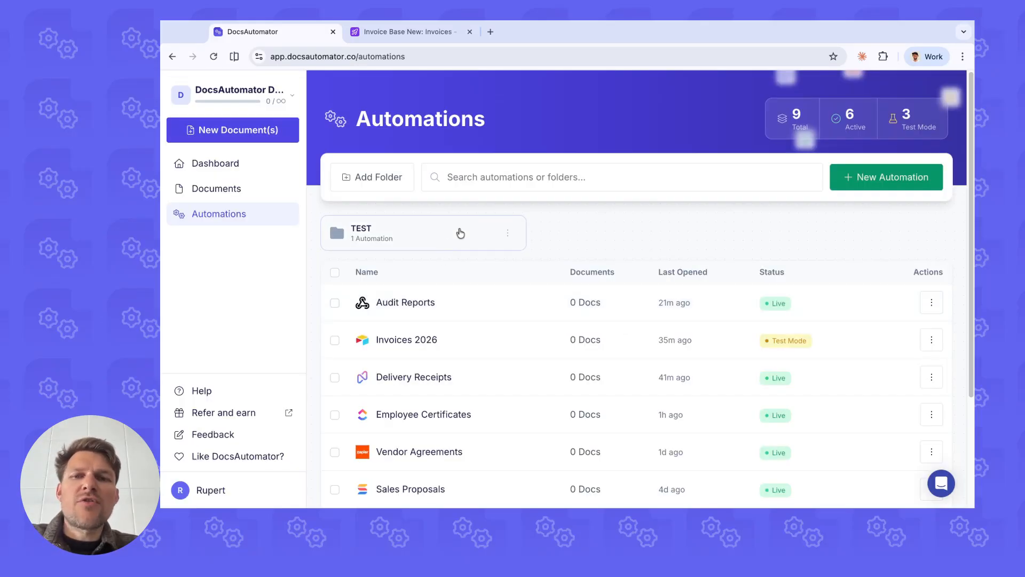
Step: Delete the TEST folder from the Automations list
click(508, 233)
click(516, 279)
click(456, 308)
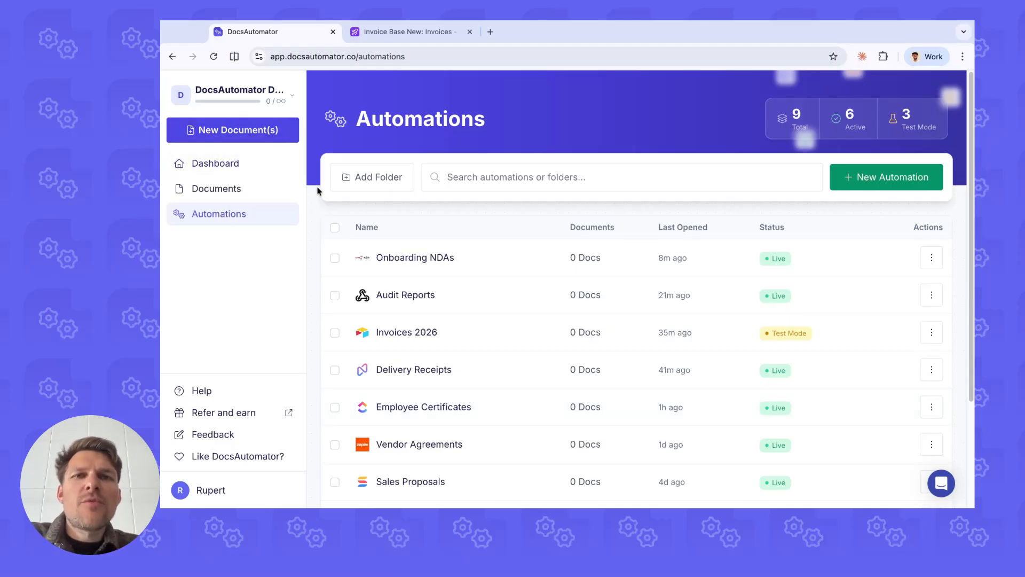
Step: Start a new document and choose the Invoices 2026 automation for it
click(241, 187)
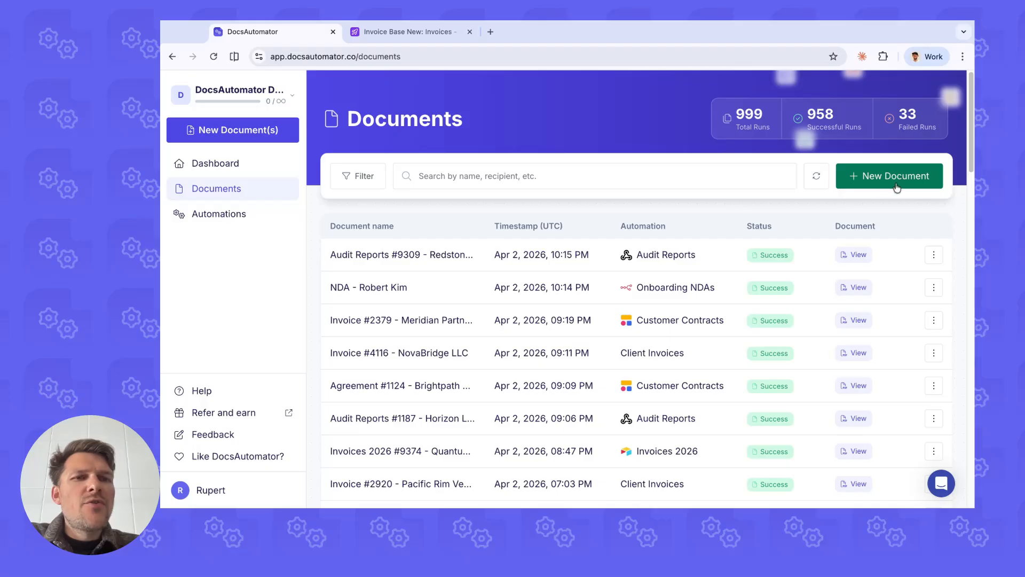
click(227, 136)
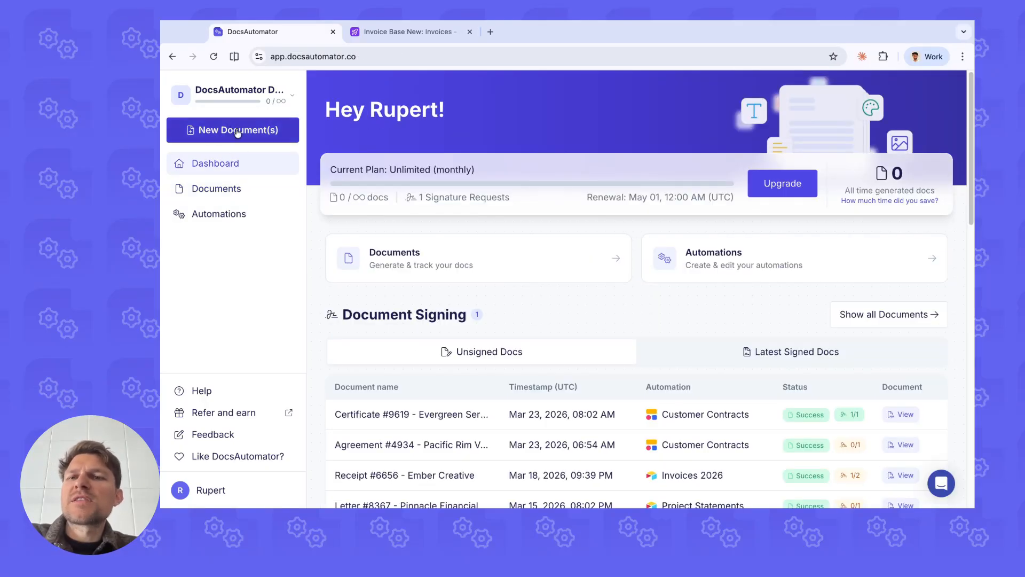
click(237, 135)
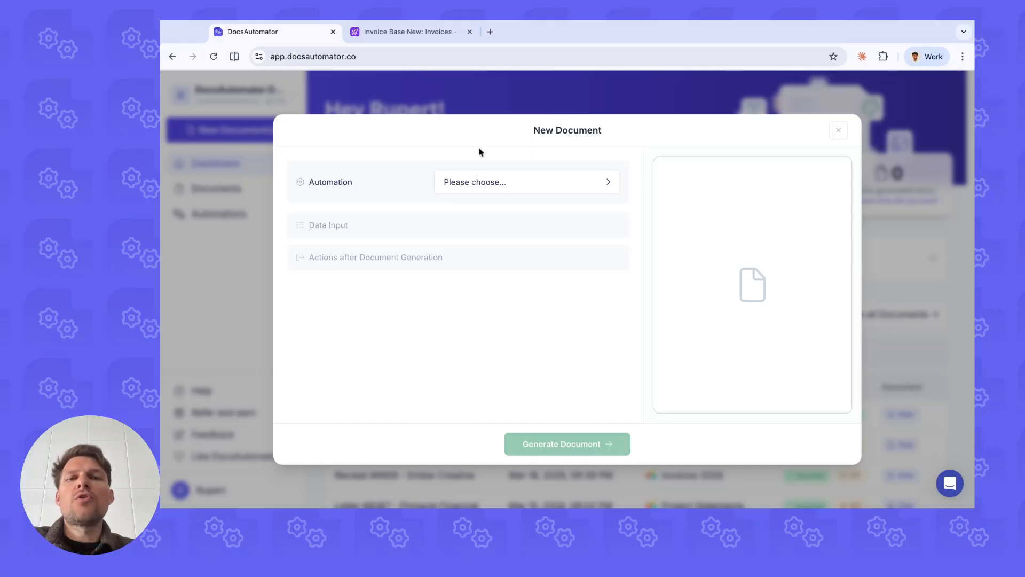
click(470, 191)
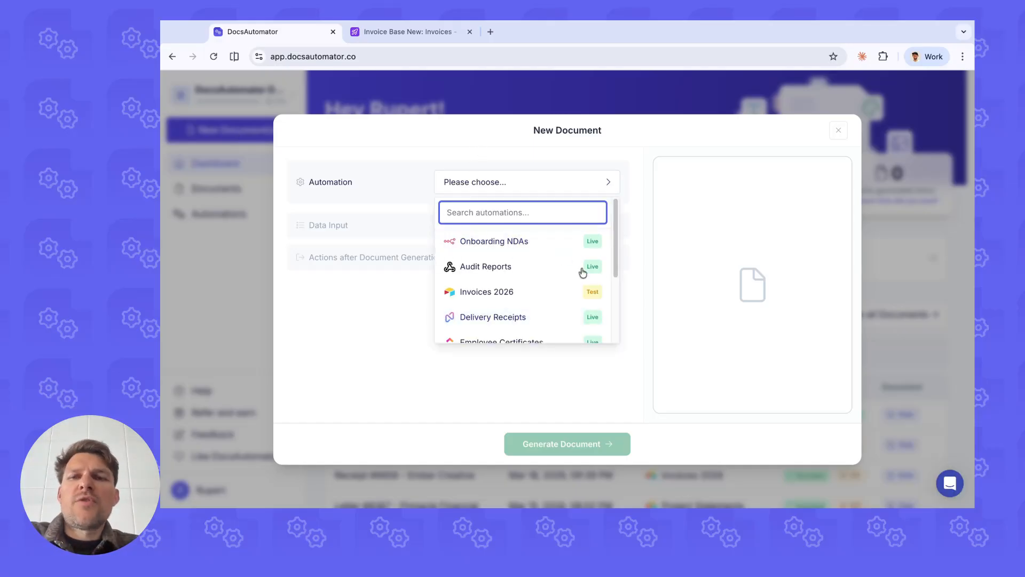
scroll(514, 254, down, 3)
scroll(470, 252, up, 3)
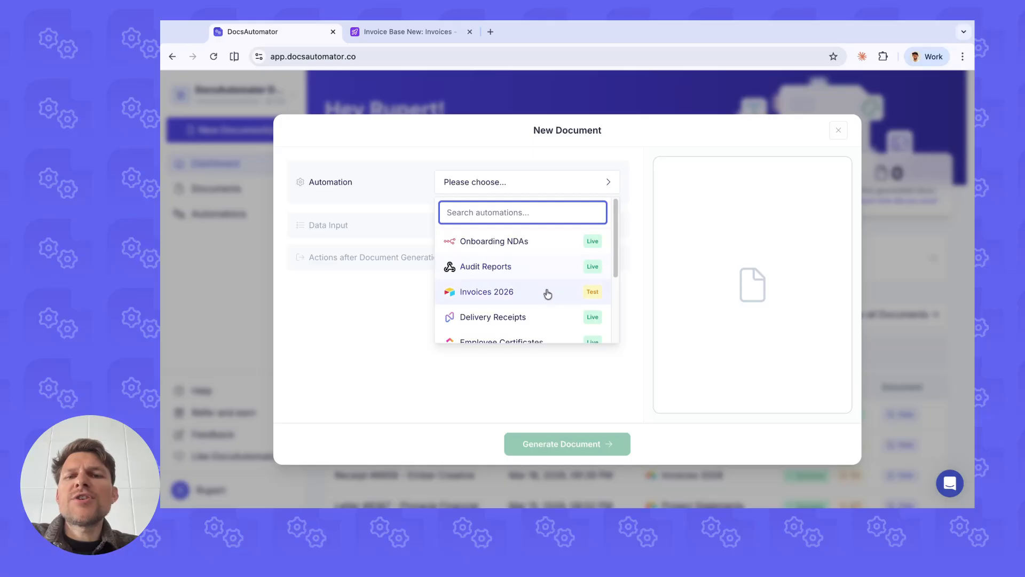
click(504, 293)
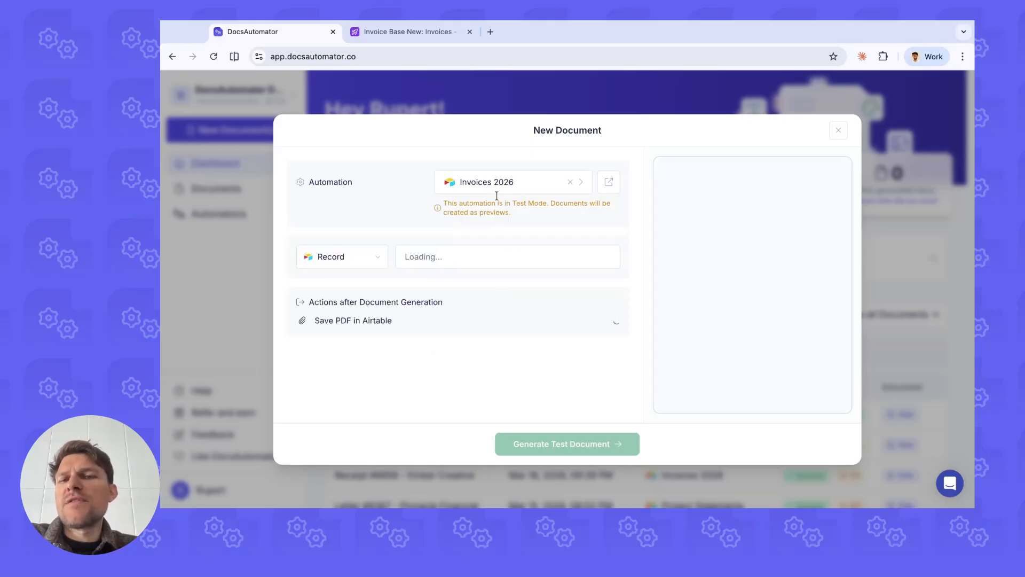
Step: Open the Invoices 2026 automation's setup separately to view it, and return to the New Document dialog
click(609, 183)
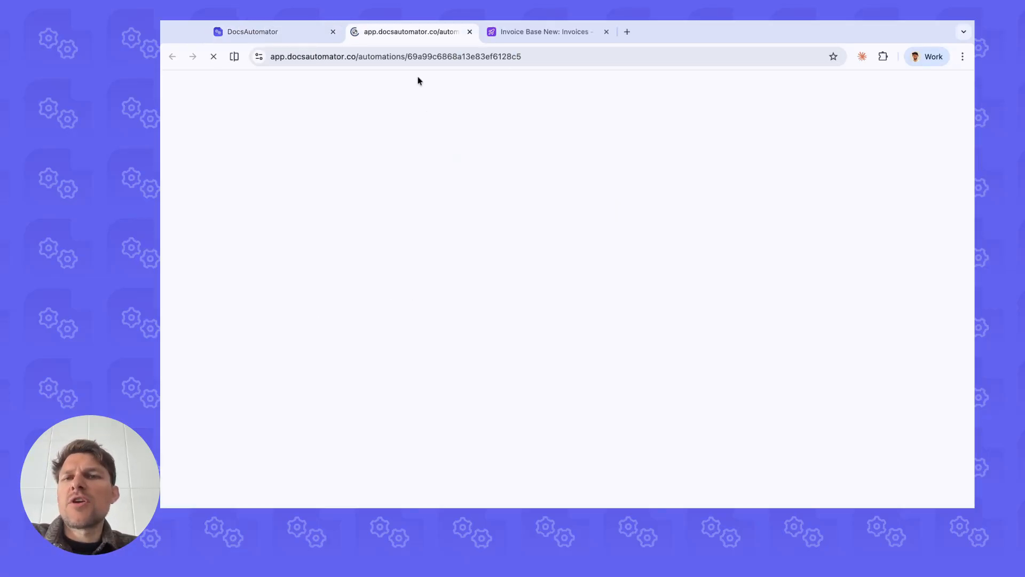
scroll(370, 214, down, 5)
scroll(372, 219, up, 5)
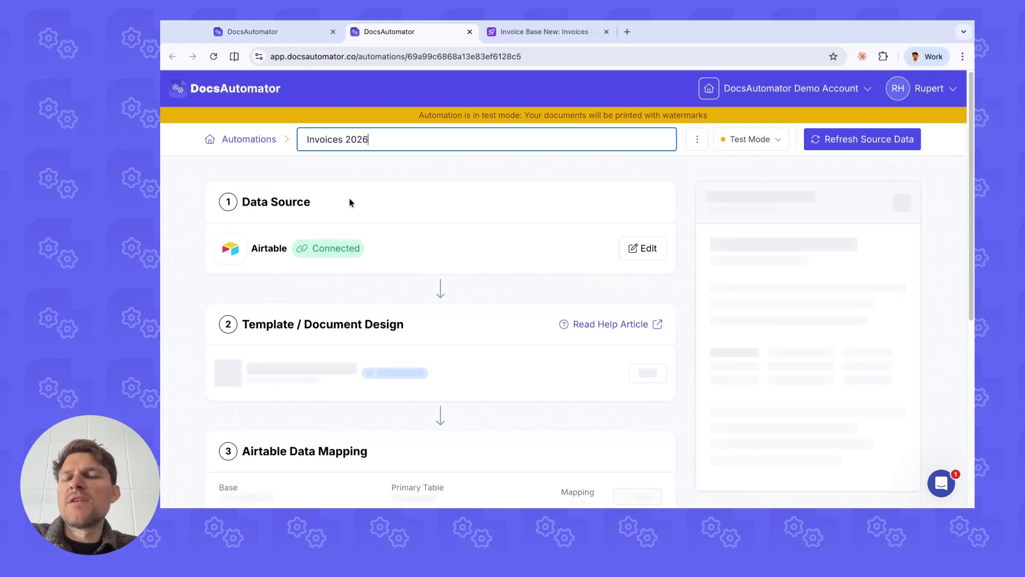
click(269, 31)
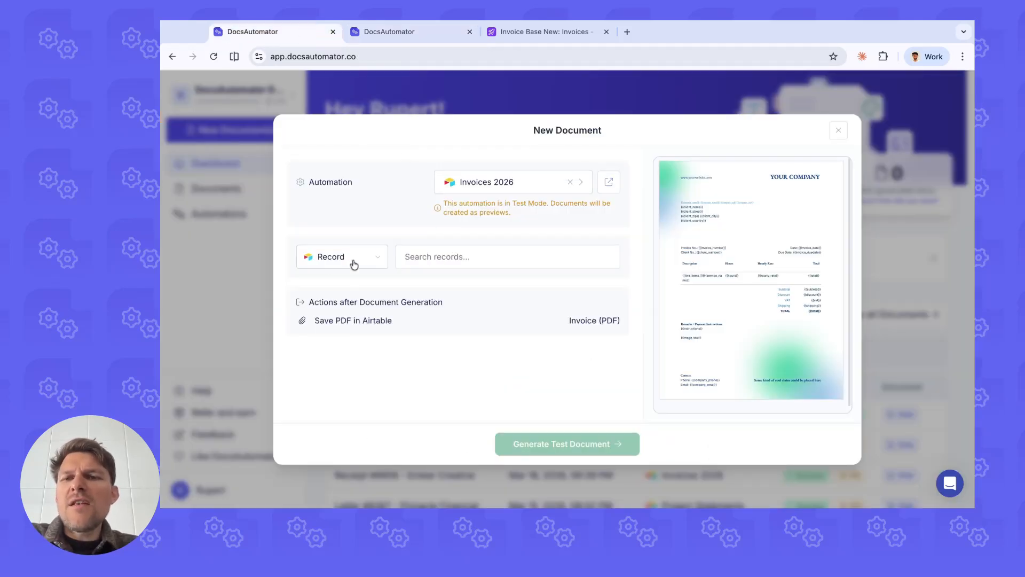
Step: Look through the selectable records, try the View option for the data input, and return it to Record
click(444, 261)
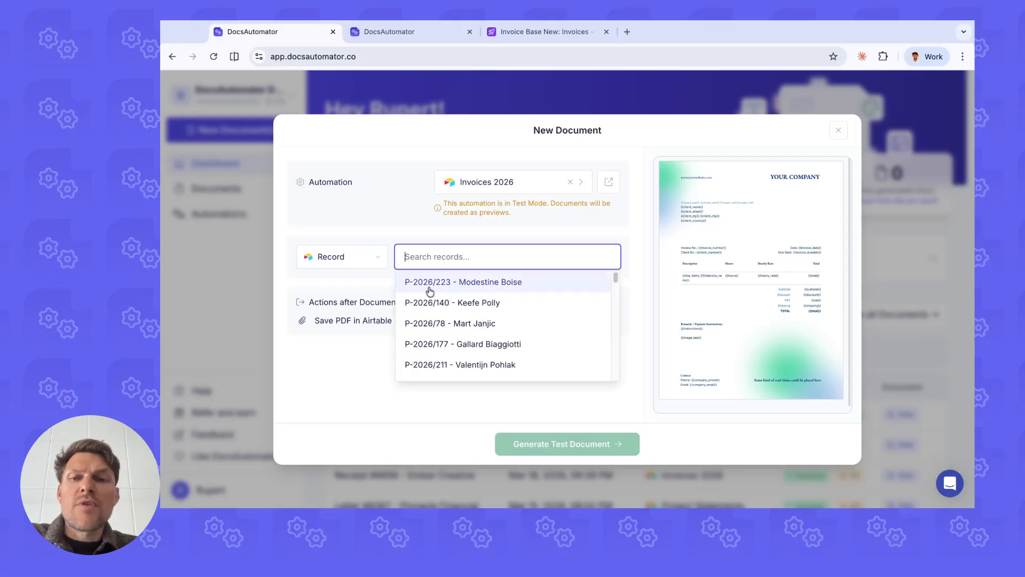
scroll(458, 311, down, 2)
scroll(459, 307, up, 2)
click(378, 253)
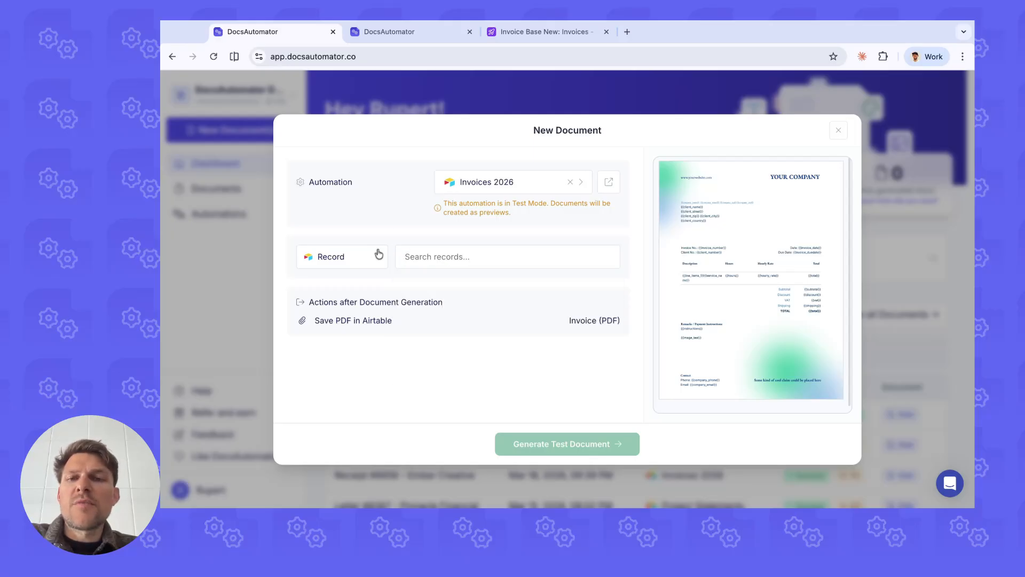
click(361, 267)
click(371, 300)
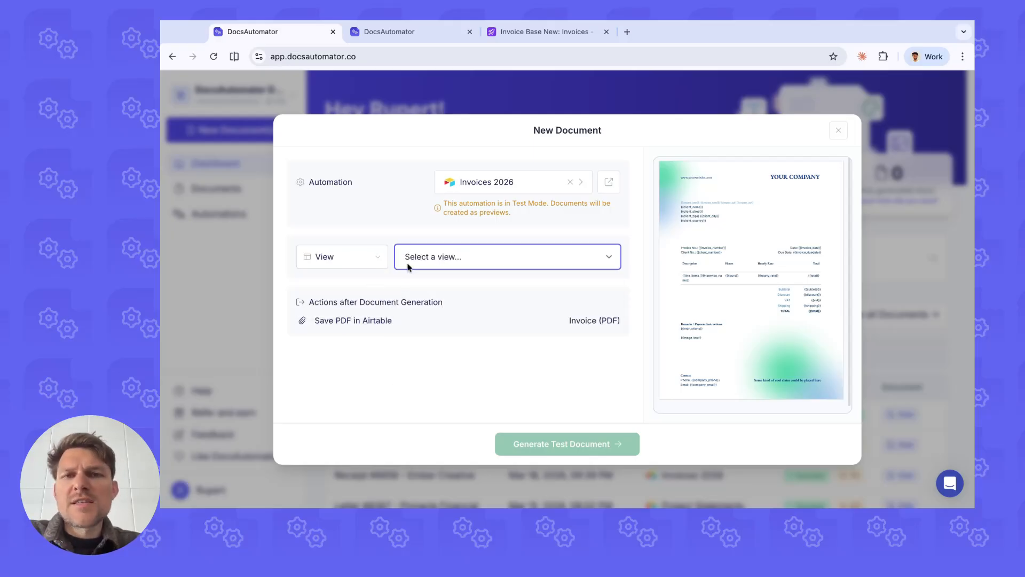
click(354, 262)
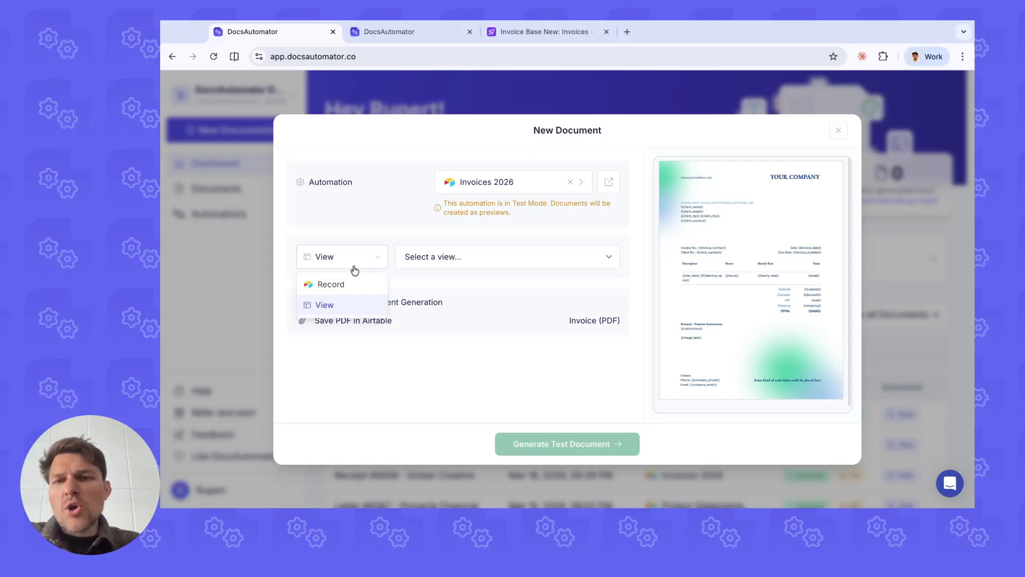
click(355, 283)
Step: Select the records P-2026/223, P-2026/78 and P-2026/177 as data input for the new documents
click(406, 257)
click(466, 285)
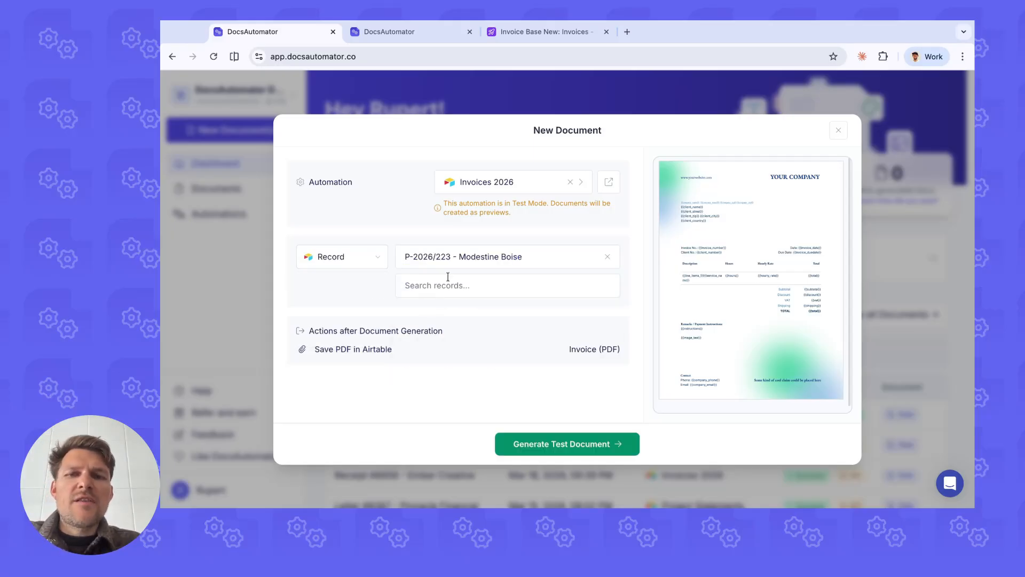
click(453, 285)
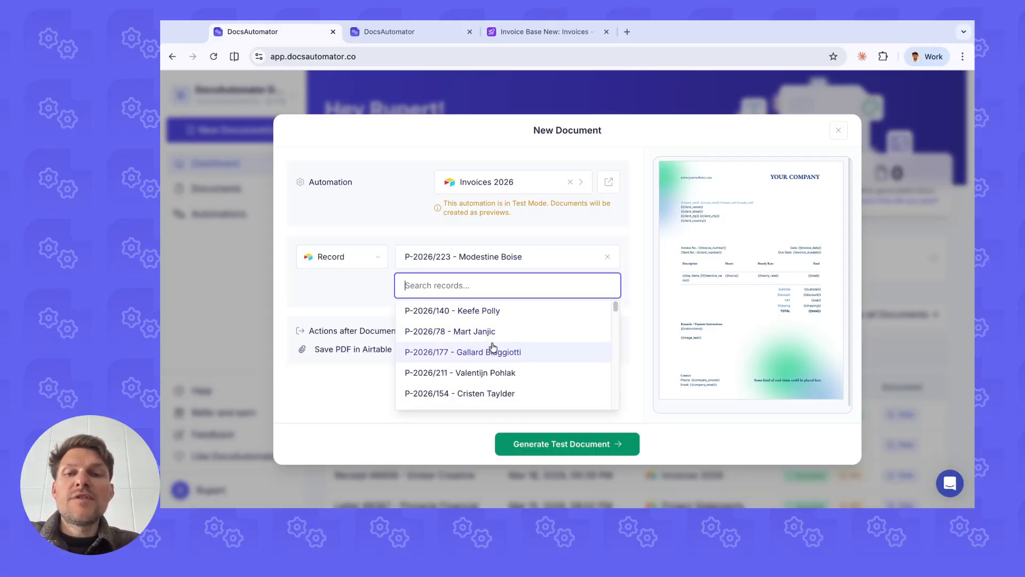
click(483, 329)
click(440, 315)
click(484, 360)
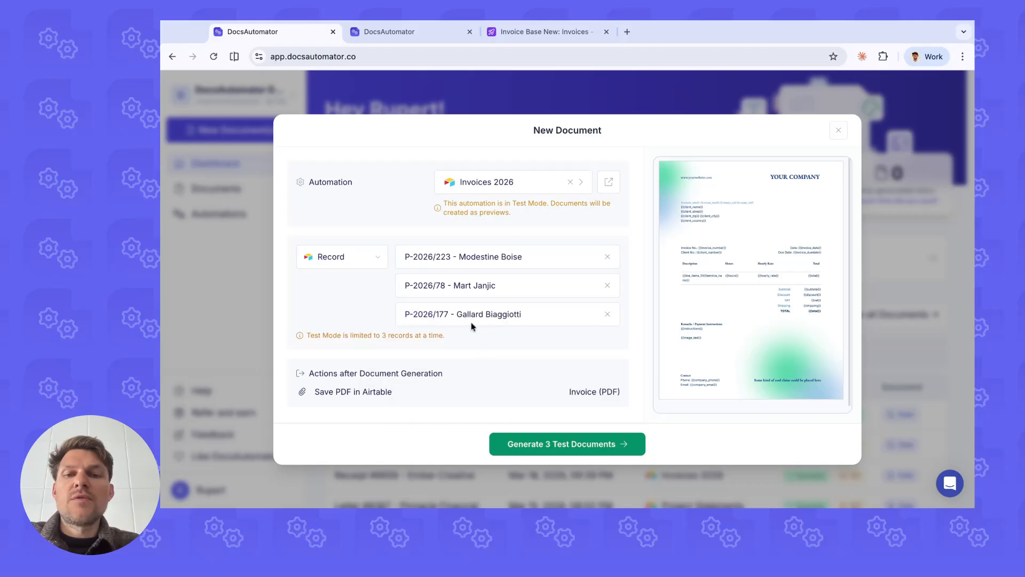
Step: Examine the Test Mode note about the record limit beneath the selected records
drag(315, 354, 436, 272)
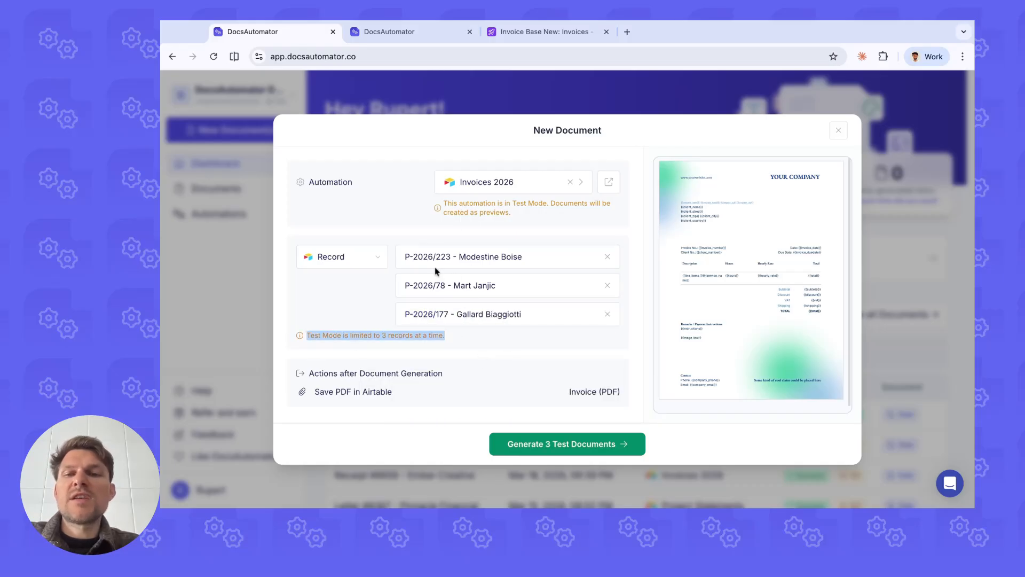
click(345, 347)
triple_click(383, 336)
click(393, 348)
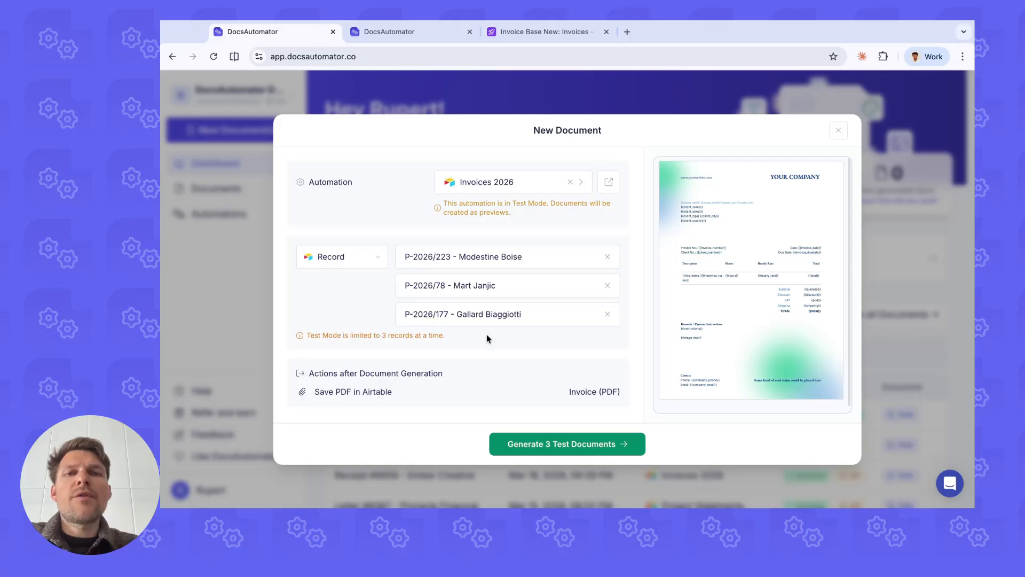
Step: Remove all three selected records from the new document's data input
click(607, 314)
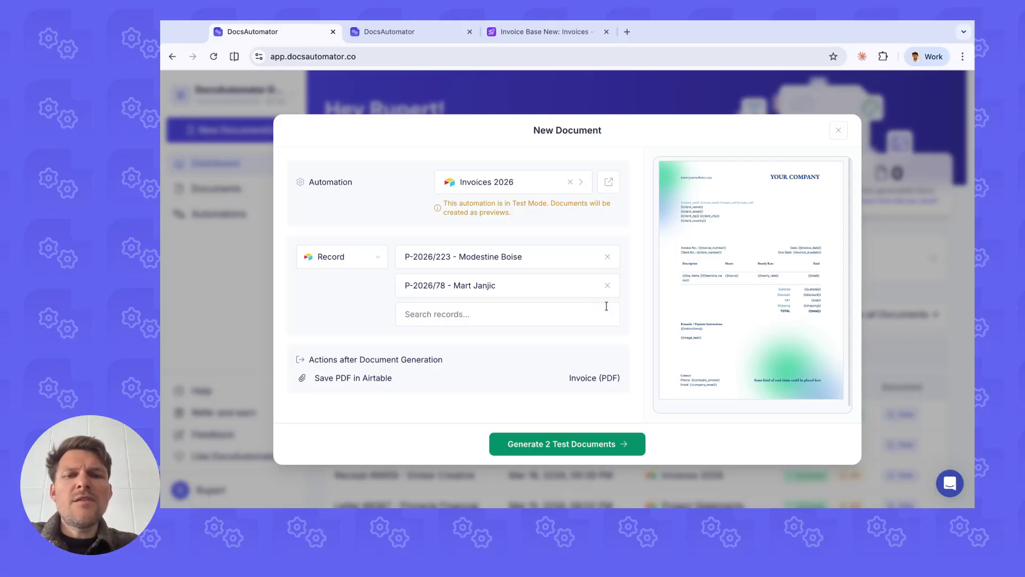
click(607, 285)
click(607, 257)
Step: Switch the new document's data input from Record to View
click(326, 256)
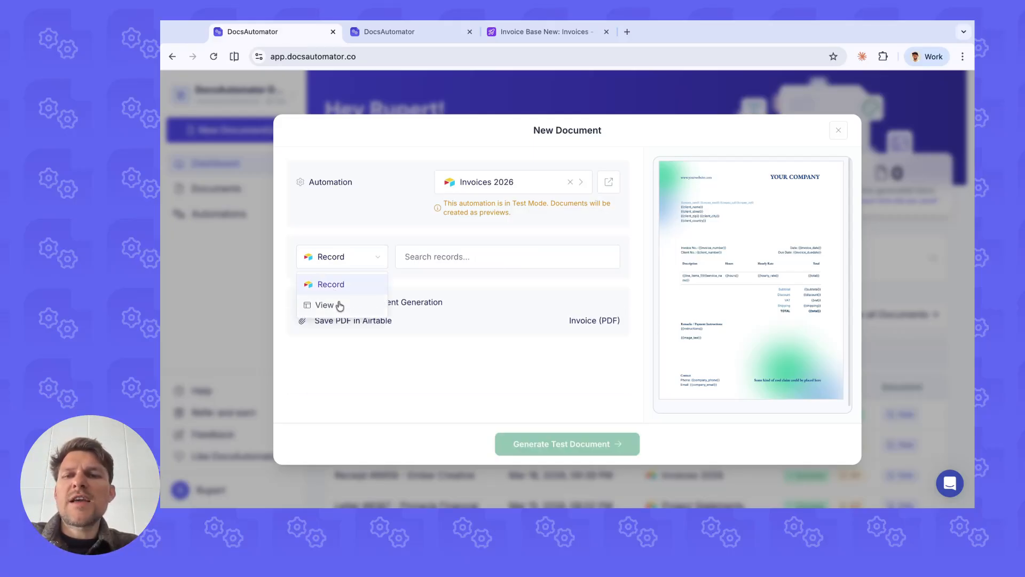
click(339, 300)
click(441, 256)
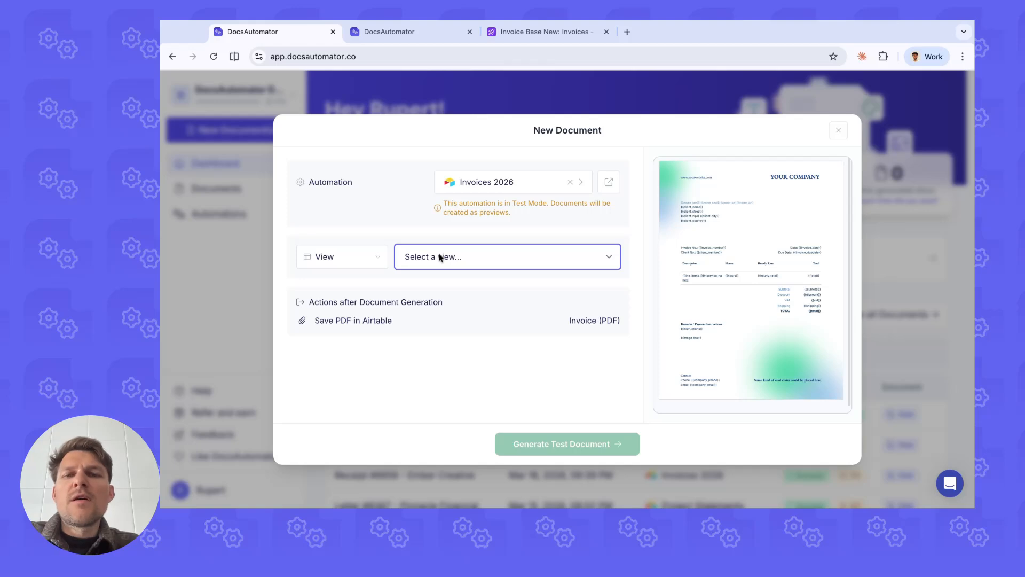
Step: Switch to Airtable to examine the invoices in the Selected Invoices view, and return to the New Document dialog
click(545, 38)
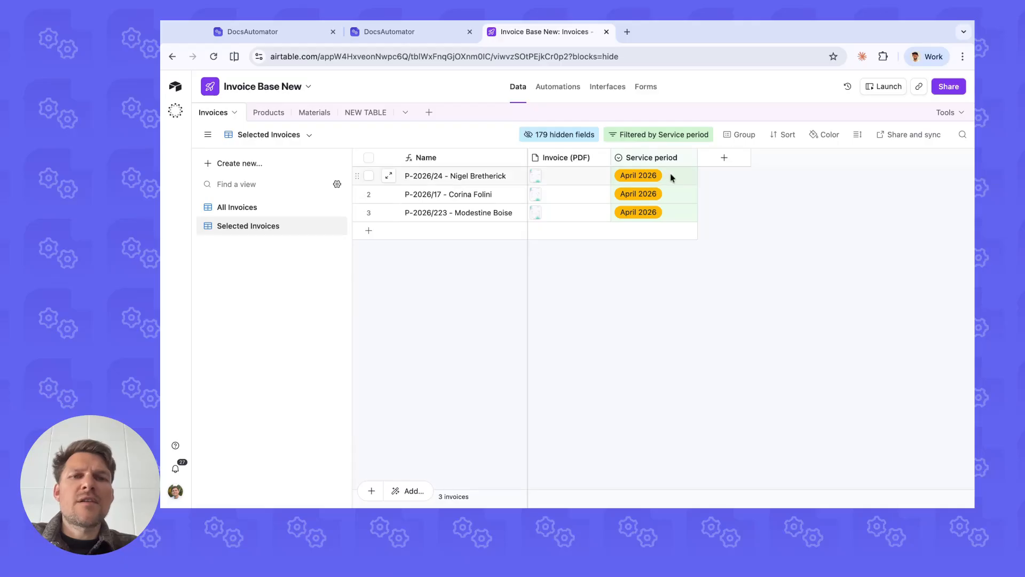
drag(671, 176, 664, 269)
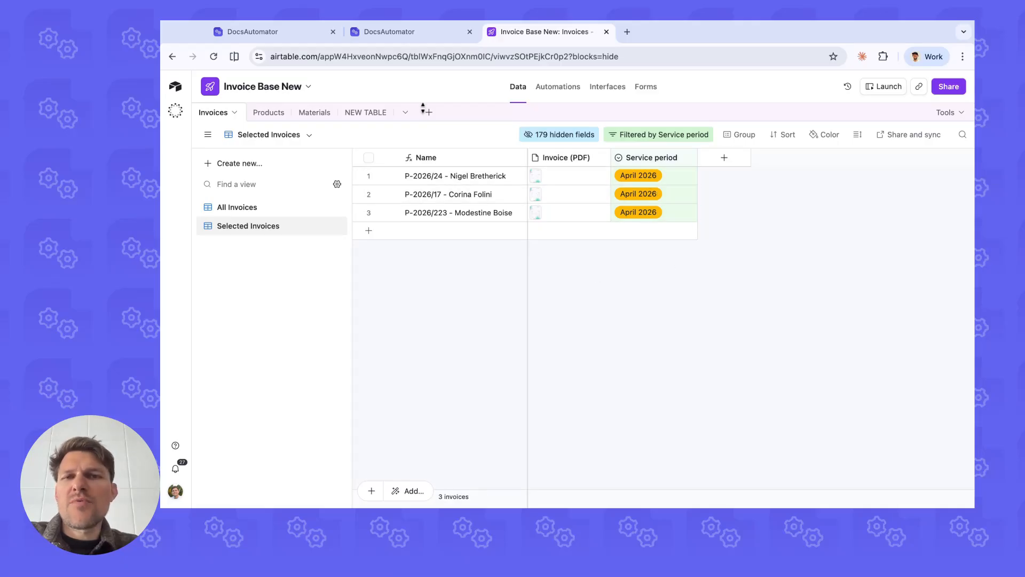
click(281, 33)
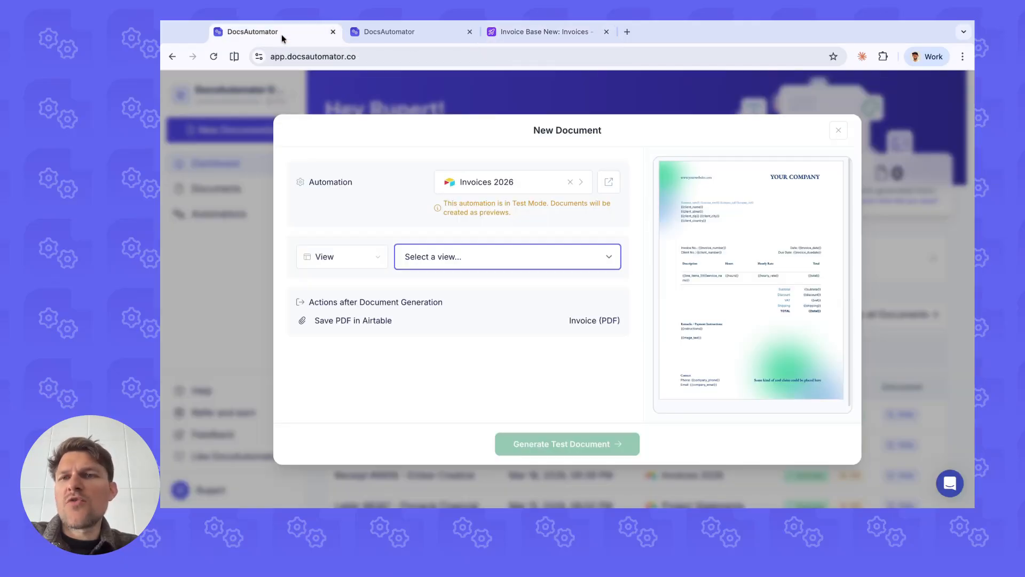
Step: Choose the Selected Invoices view as the data input and examine the Save PDF in Airtable action
click(434, 260)
click(464, 281)
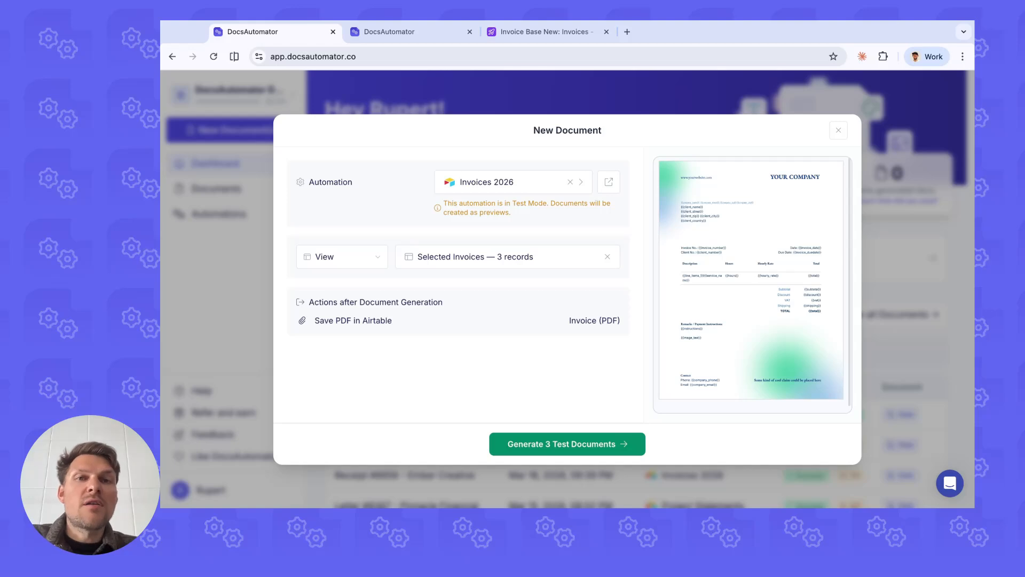
drag(301, 320, 392, 324)
click(395, 324)
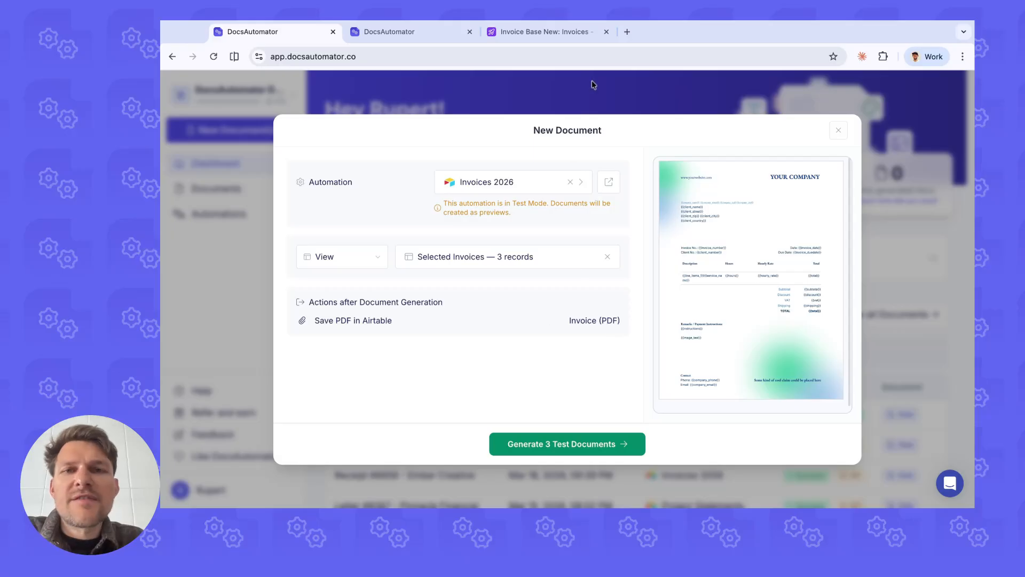
Step: Check the Invoice (PDF) field of the Selected Invoices view in Airtable, and generate the three test documents in DocsAutomator
click(556, 31)
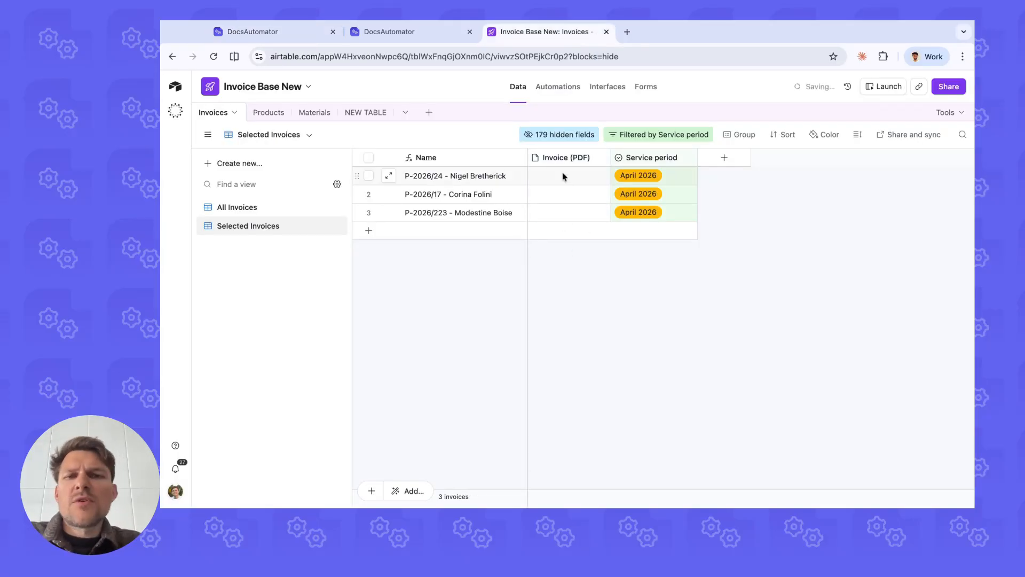
click(253, 32)
click(593, 447)
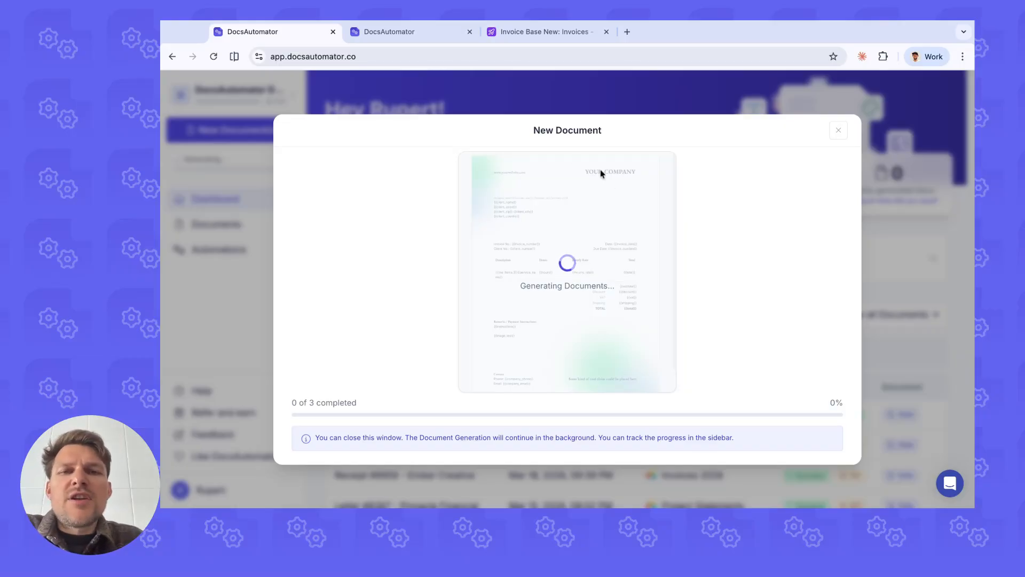
Step: Close the New Document dialog while generation runs, and reopen it from the progress indicator to follow the progress
click(240, 198)
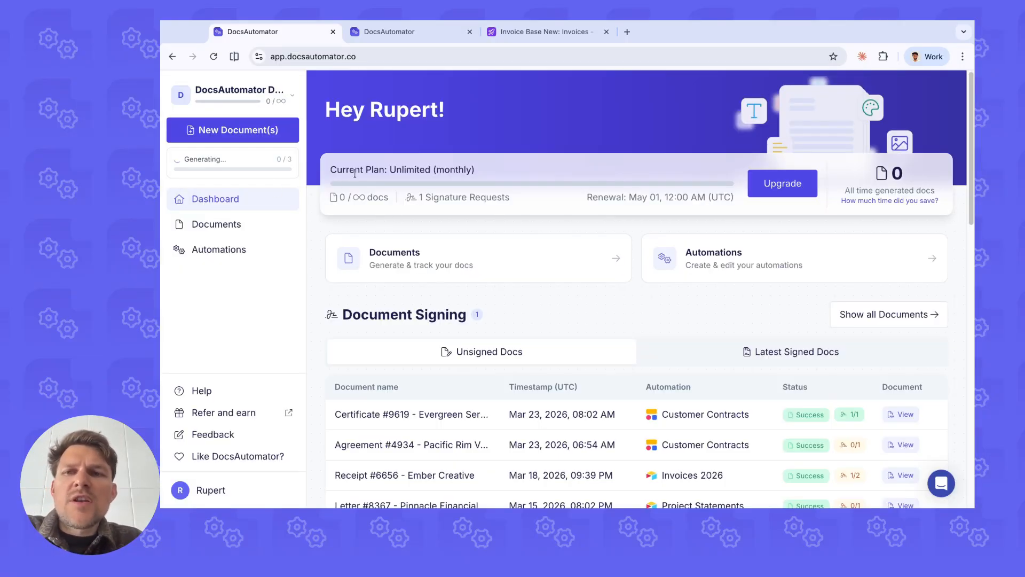
click(258, 168)
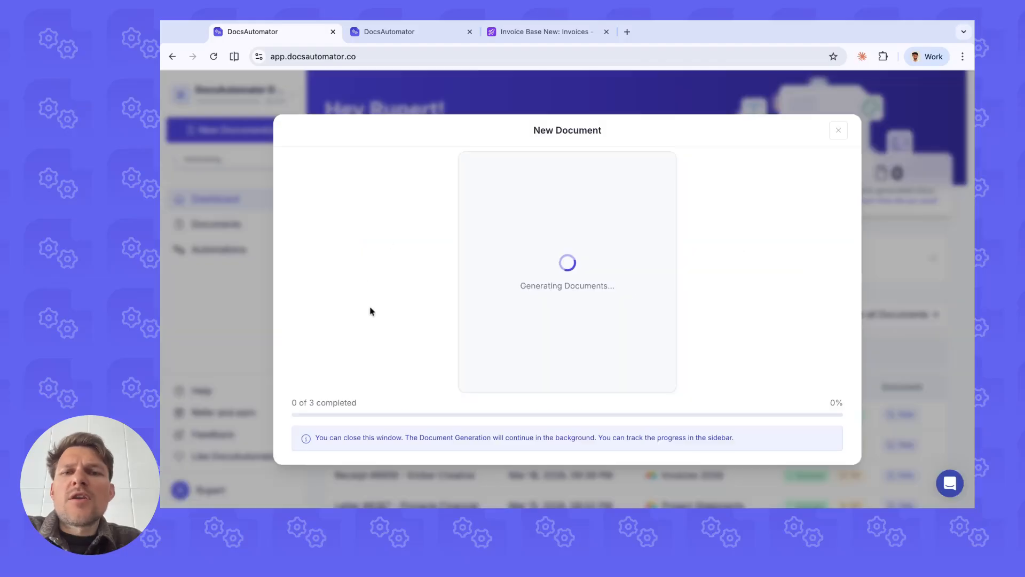
click(243, 161)
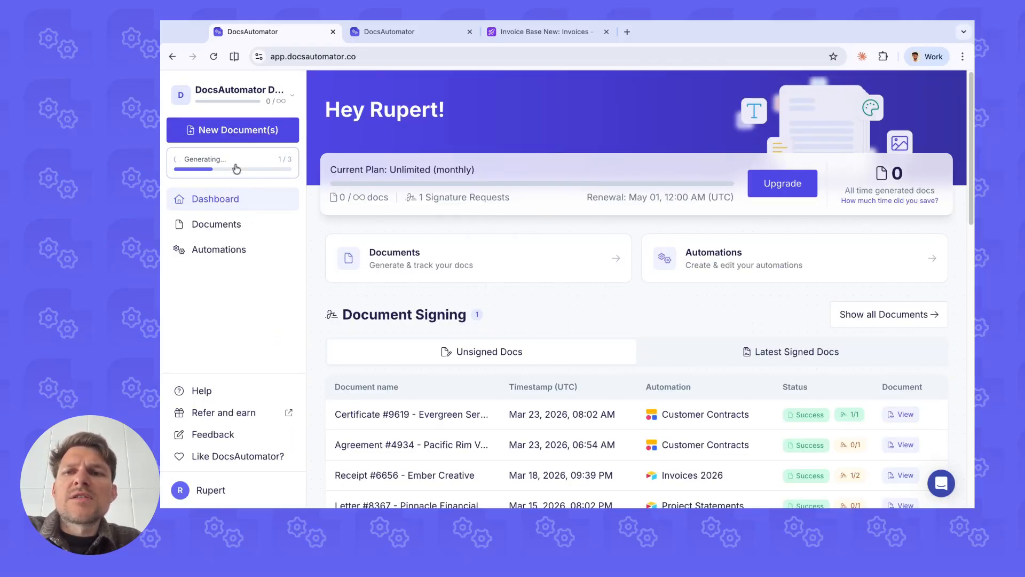
click(231, 166)
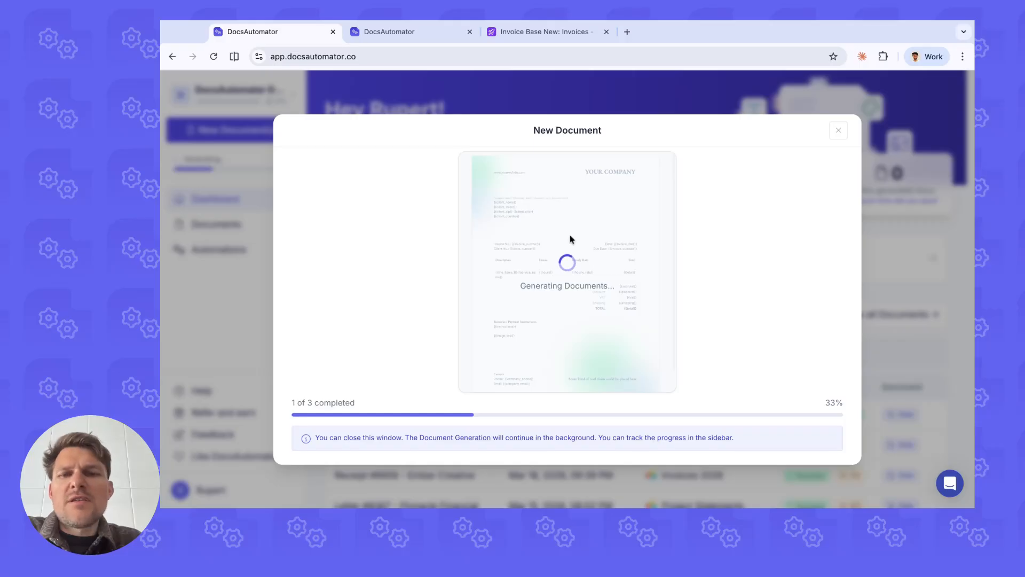
Step: Switch to Airtable to examine the generated files in the Invoice (PDF) field, and return to the New Document dialog in DocsAutomator
click(539, 32)
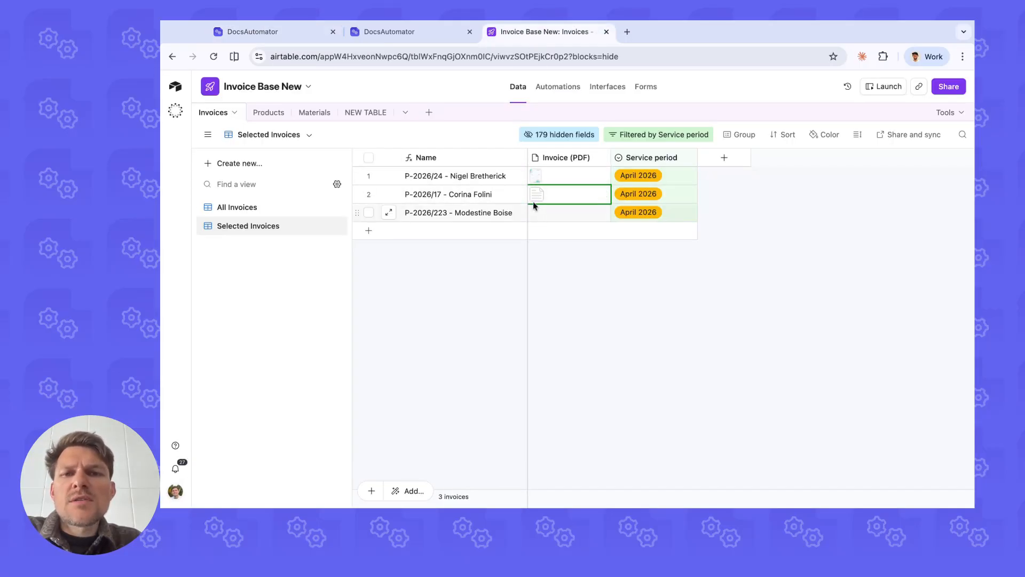
click(294, 34)
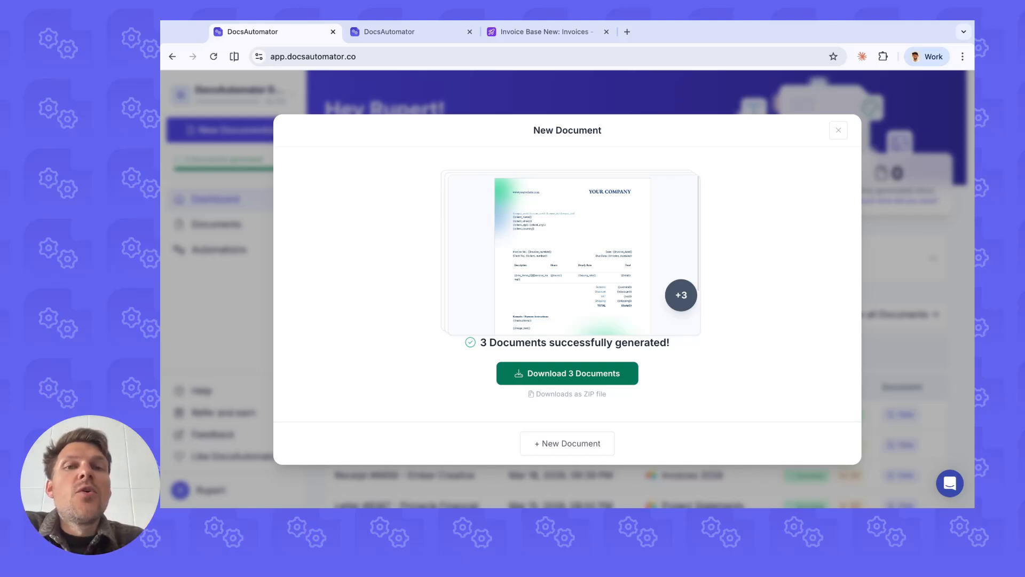
click(542, 32)
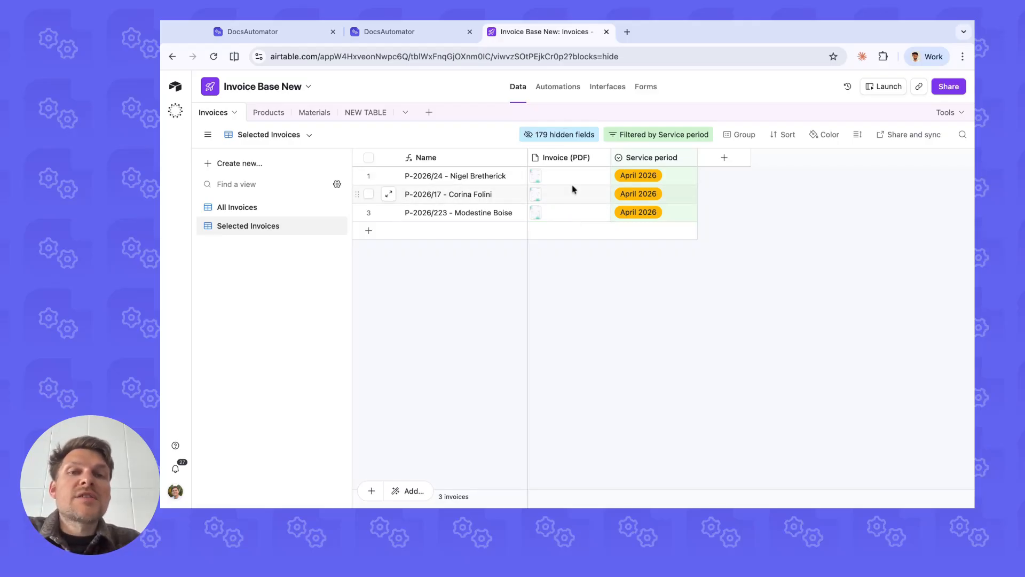
click(251, 32)
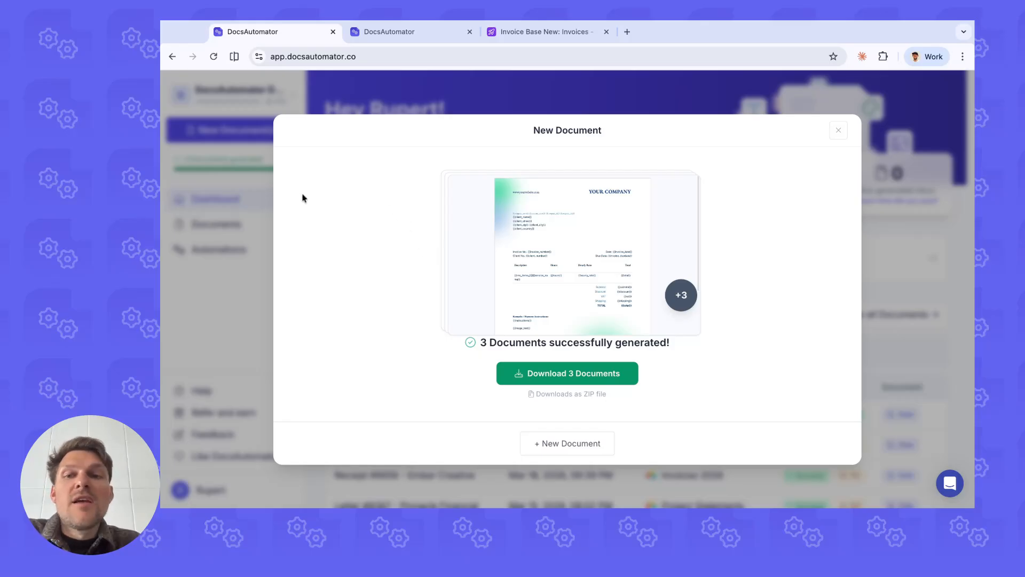
Step: Browse the dashboard outside the dialog, reopen the finished generation to examine its ZIP download option, and close it
click(265, 202)
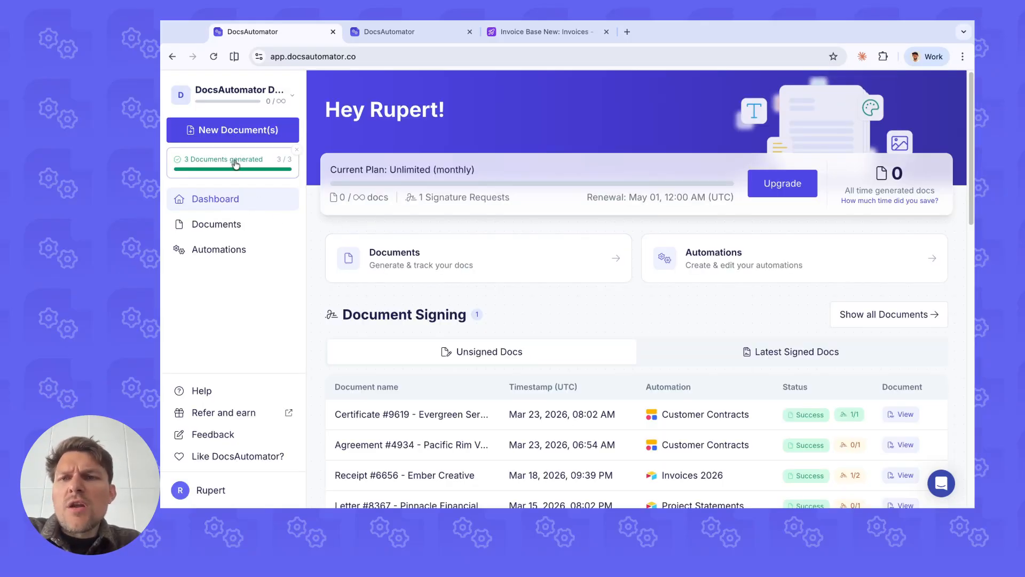
scroll(541, 231, down, 10)
scroll(508, 222, up, 10)
scroll(585, 192, down, 12)
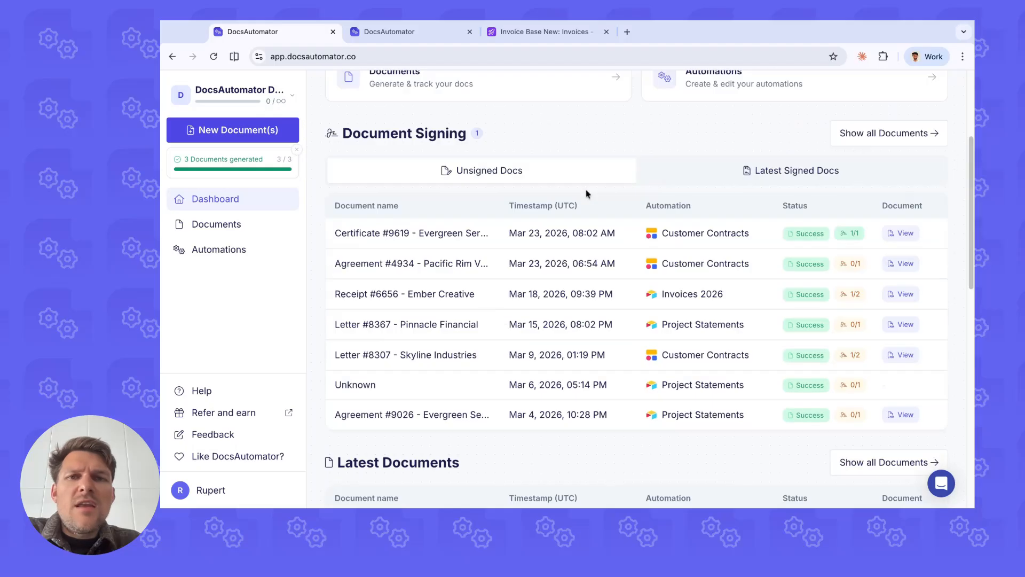
click(232, 228)
click(253, 203)
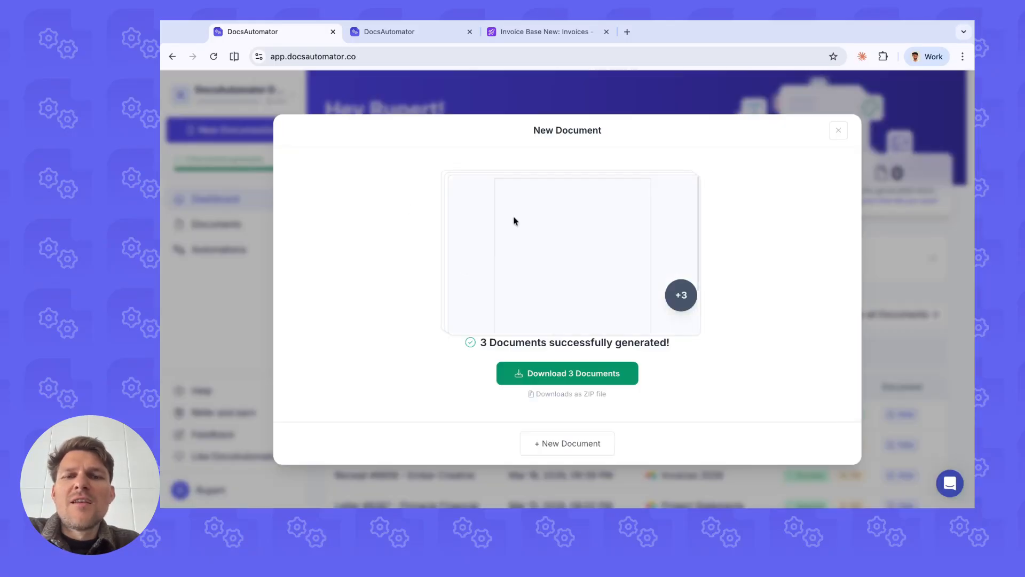
click(270, 228)
click(241, 164)
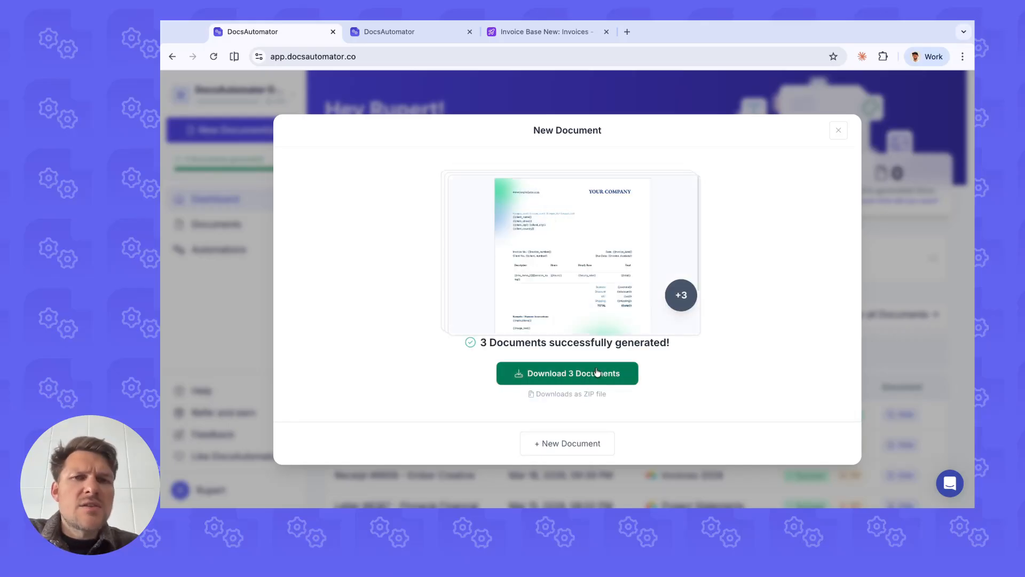
click(840, 132)
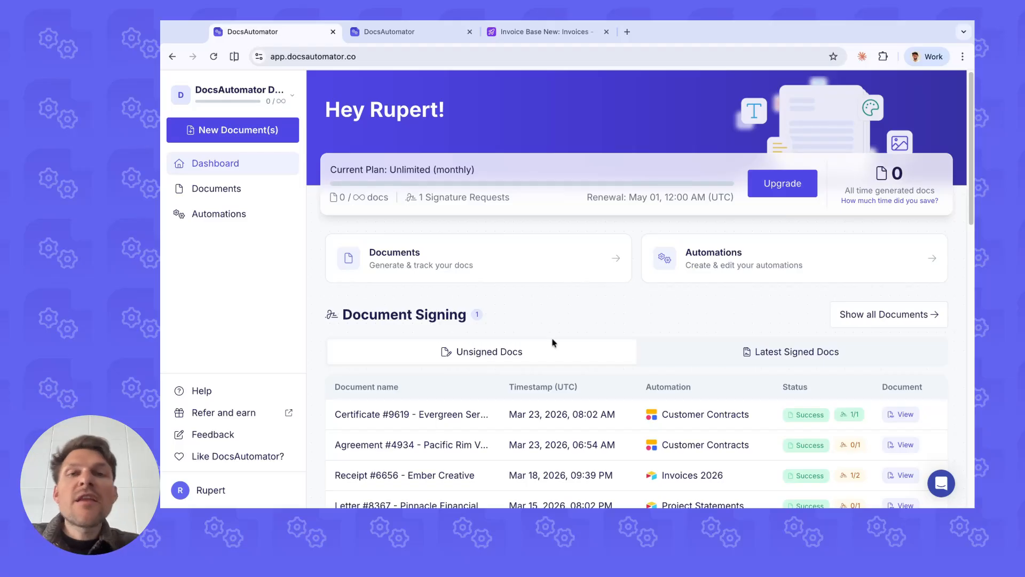
Step: Start a new document and choose the Audit Reports automation for it
click(280, 130)
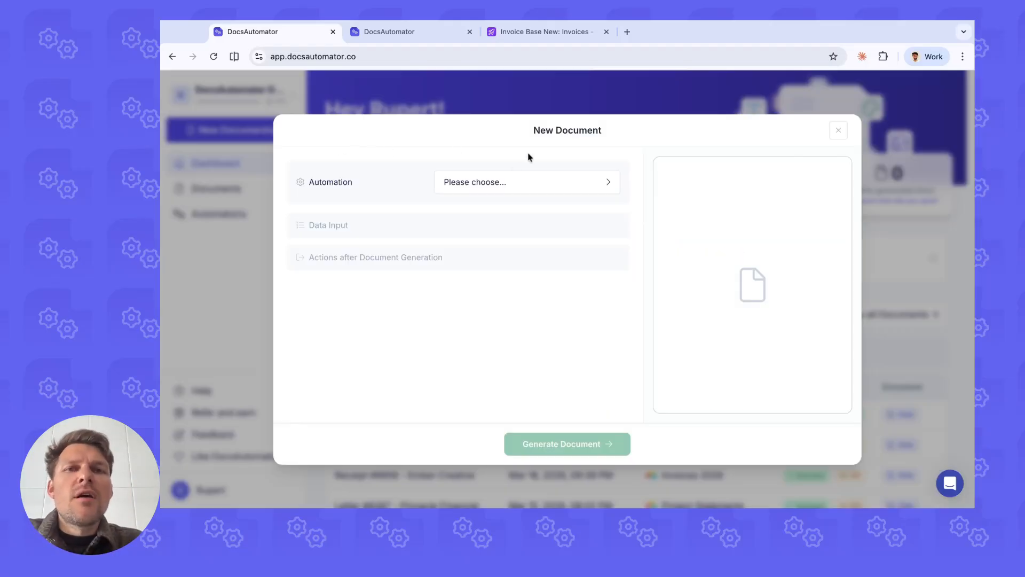
click(507, 184)
click(472, 150)
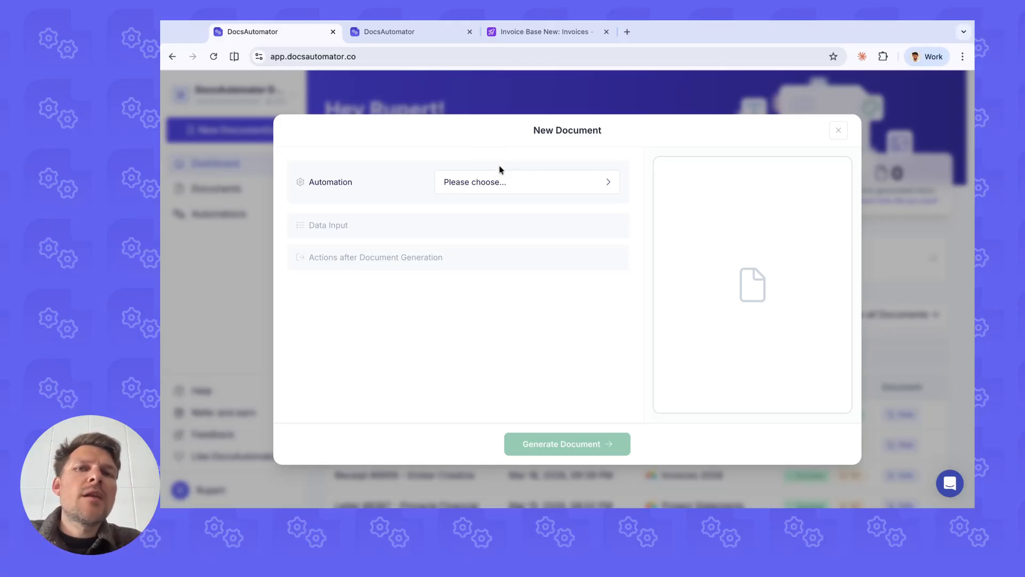
click(475, 188)
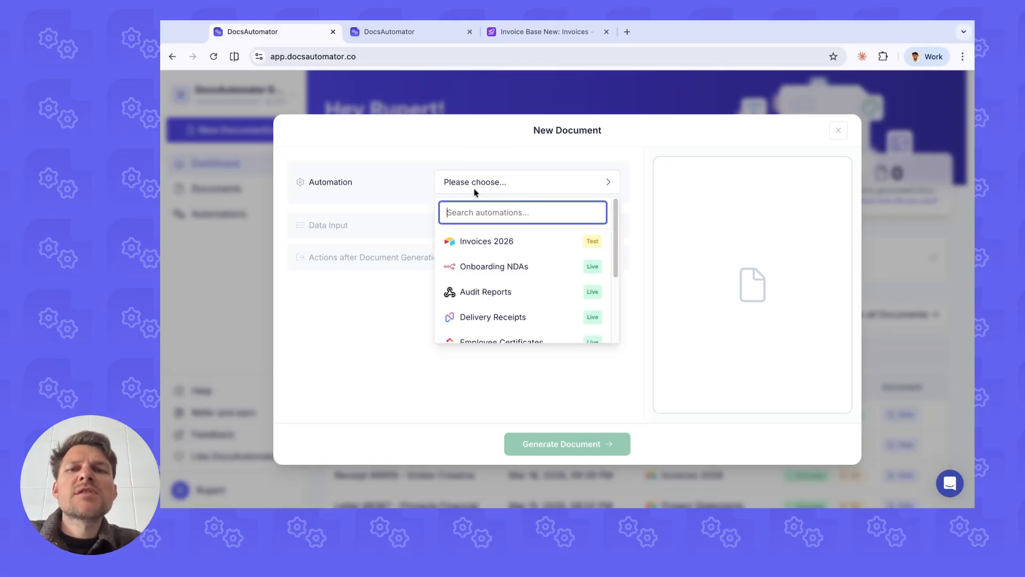
click(480, 294)
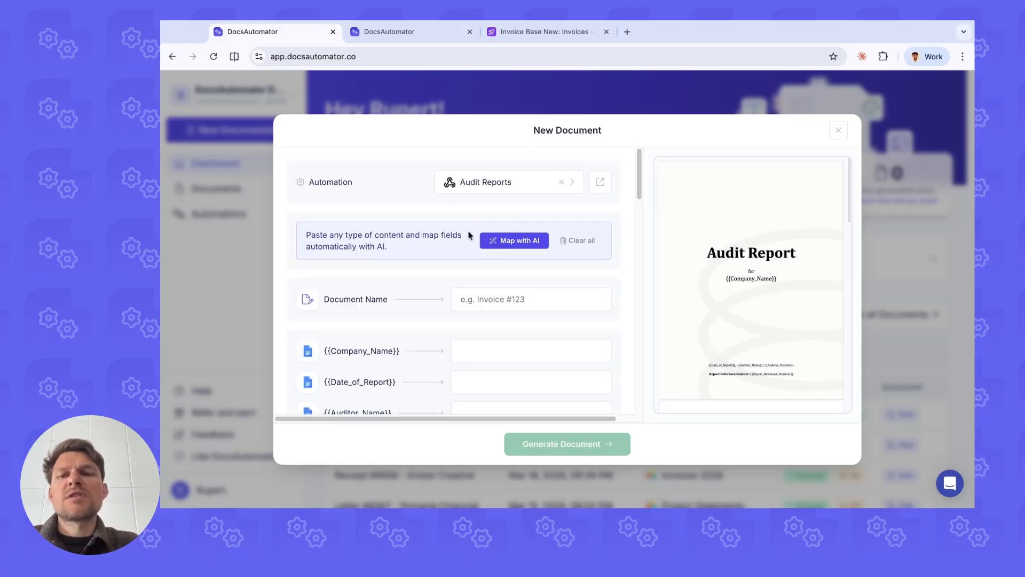
Step: Examine the document name and template placeholder fields of the Audit Reports automation
scroll(460, 256, down, 5)
scroll(457, 241, up, 4)
scroll(457, 239, up, 1)
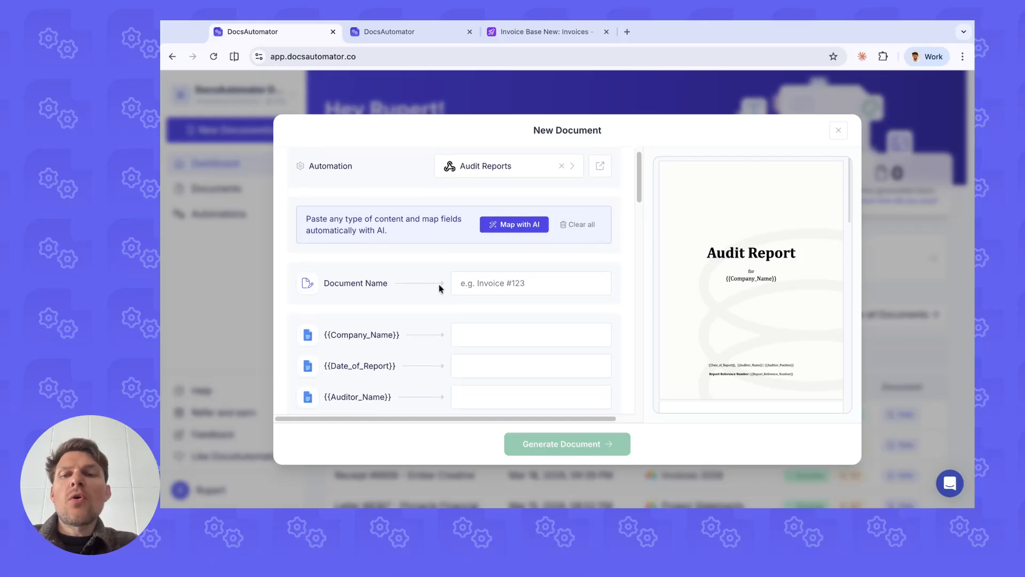
scroll(443, 277, down, 1)
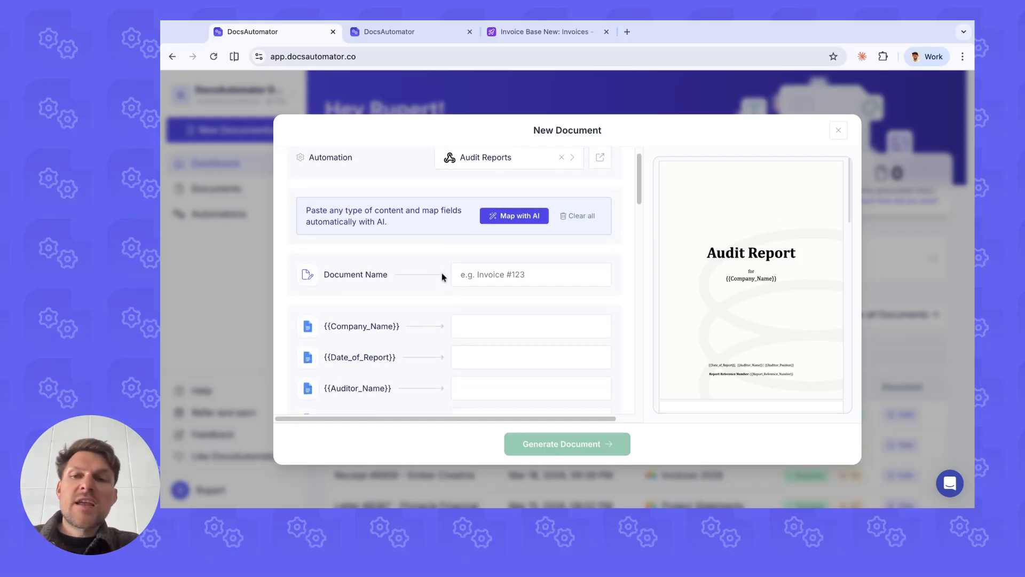
click(515, 266)
scroll(458, 276, down, 5)
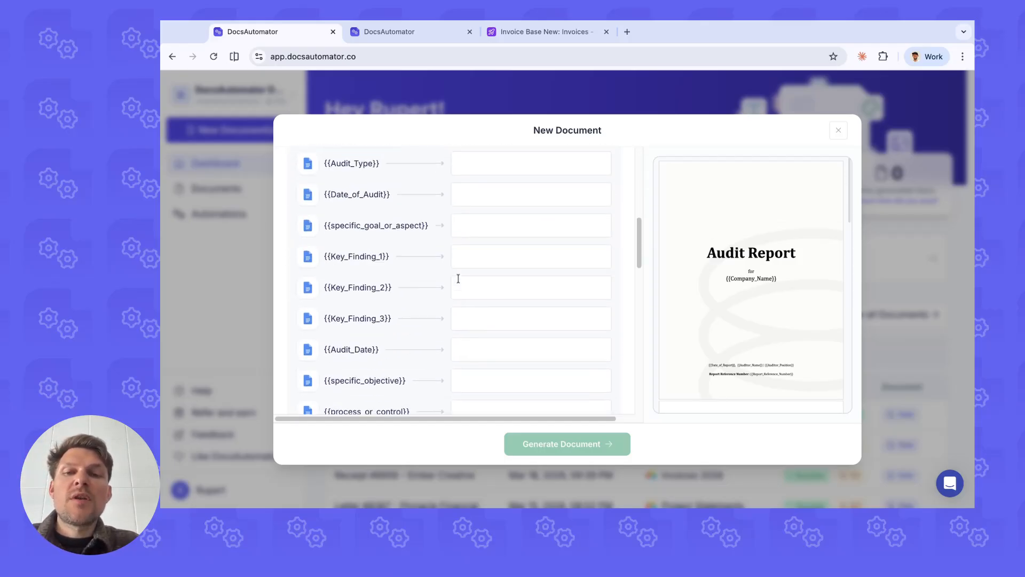
scroll(465, 277, up, 6)
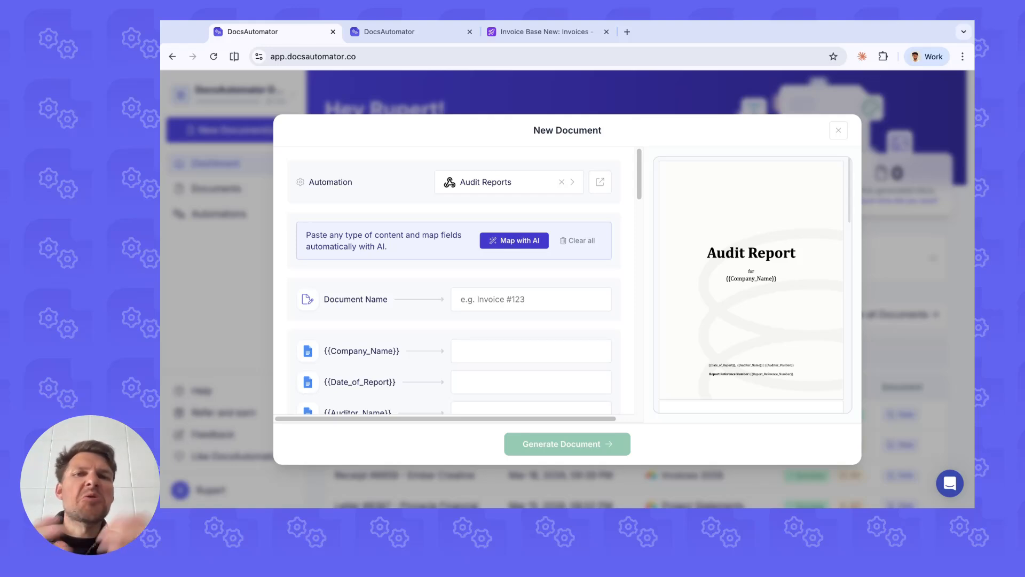
Step: Enter "Sample Invoice" as the content to map and fill the audit report fields with AI
click(514, 240)
click(406, 285)
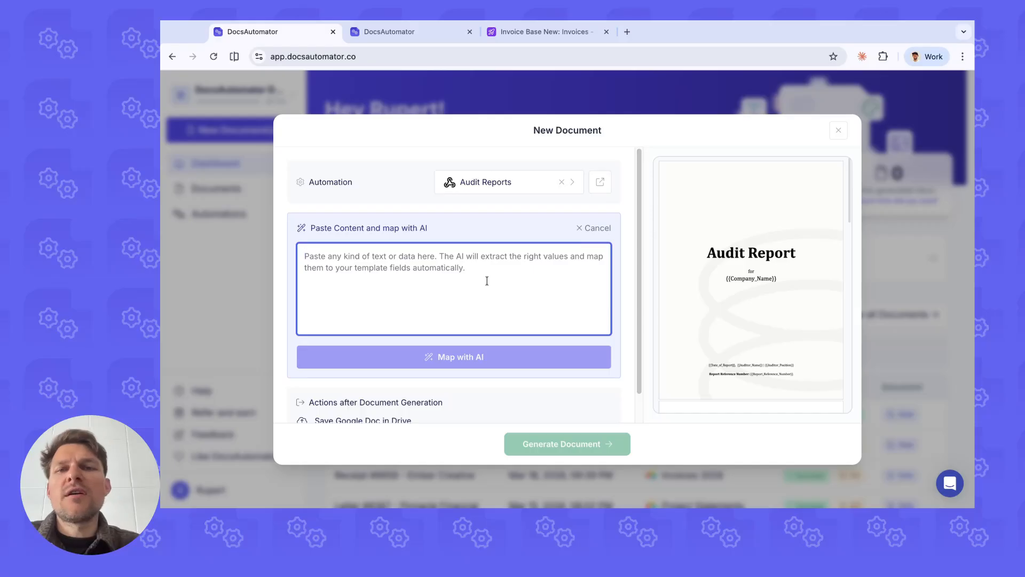
text(Sampel)
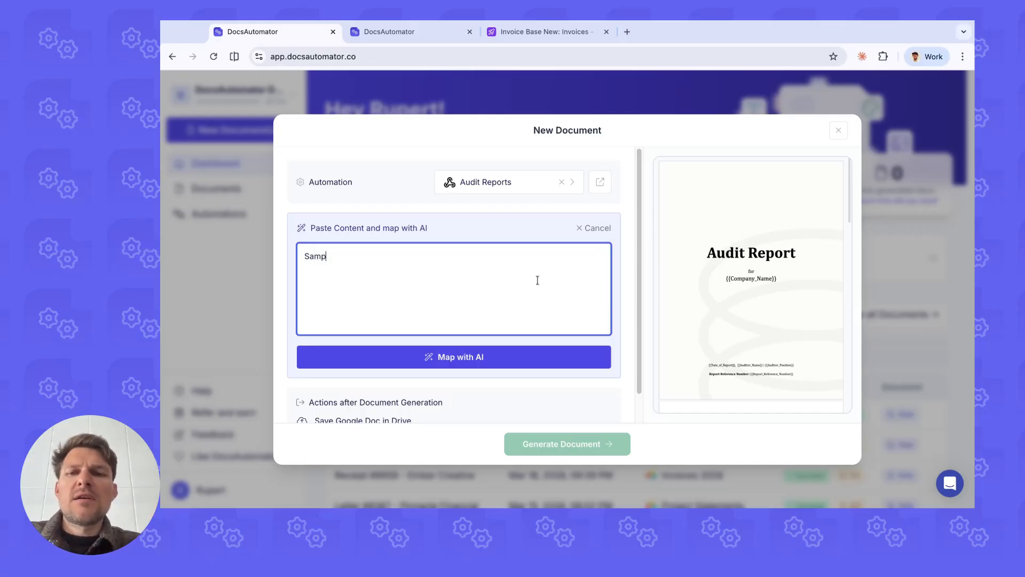
key(BackSpace)
key(BackSpace)
text(le Invoice)
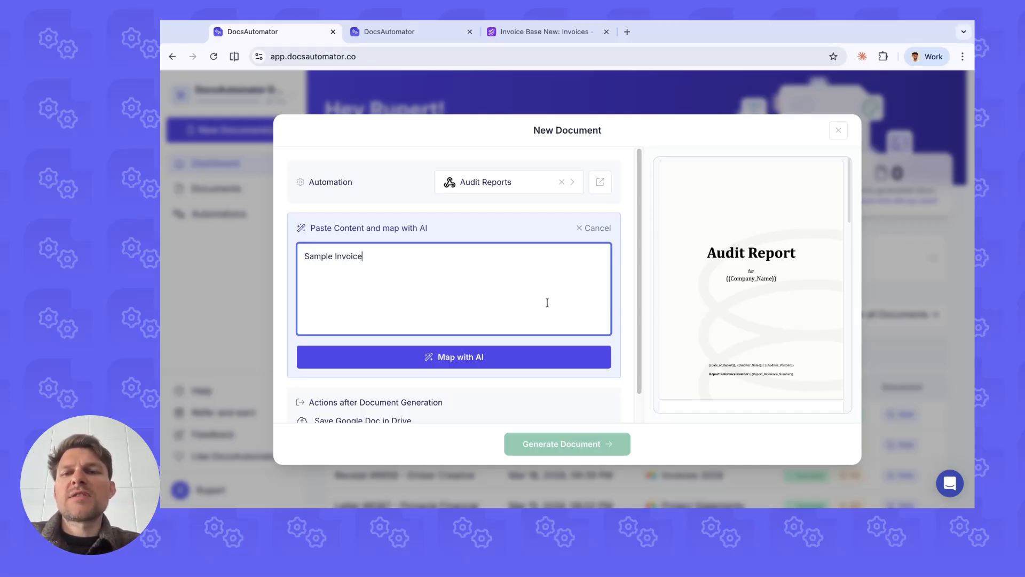
click(508, 354)
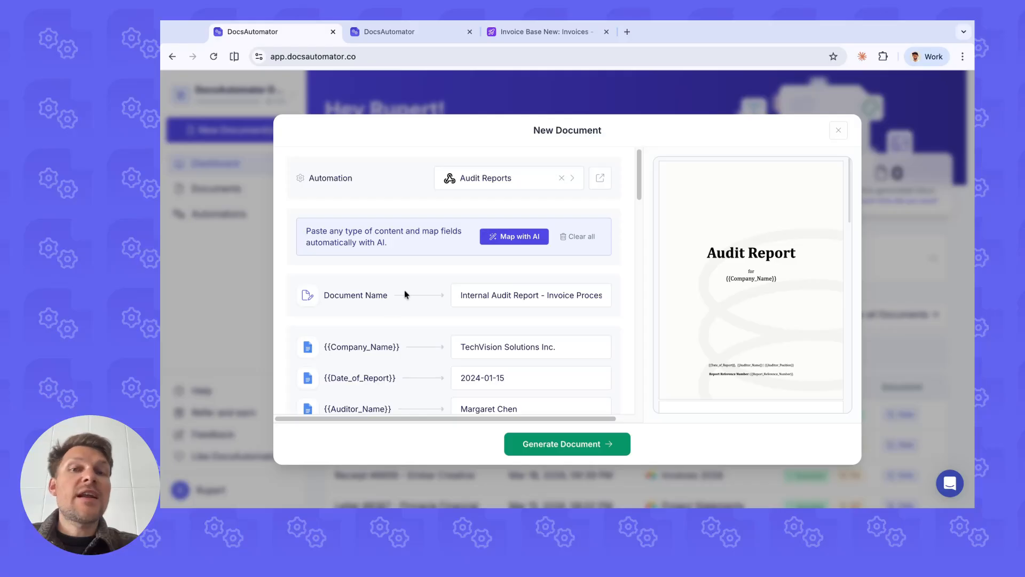
Step: Review the AI-mapped values across the audit report fields, and close the New Document dialog without generating
scroll(408, 292, down, 5)
scroll(412, 274, up, 3)
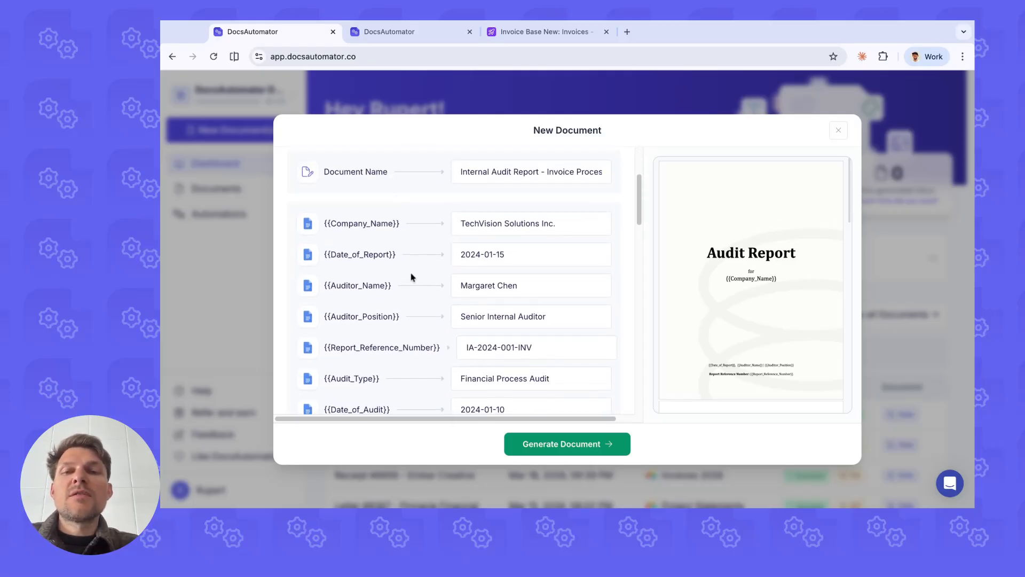
scroll(393, 217, down, 1)
scroll(395, 218, up, 1)
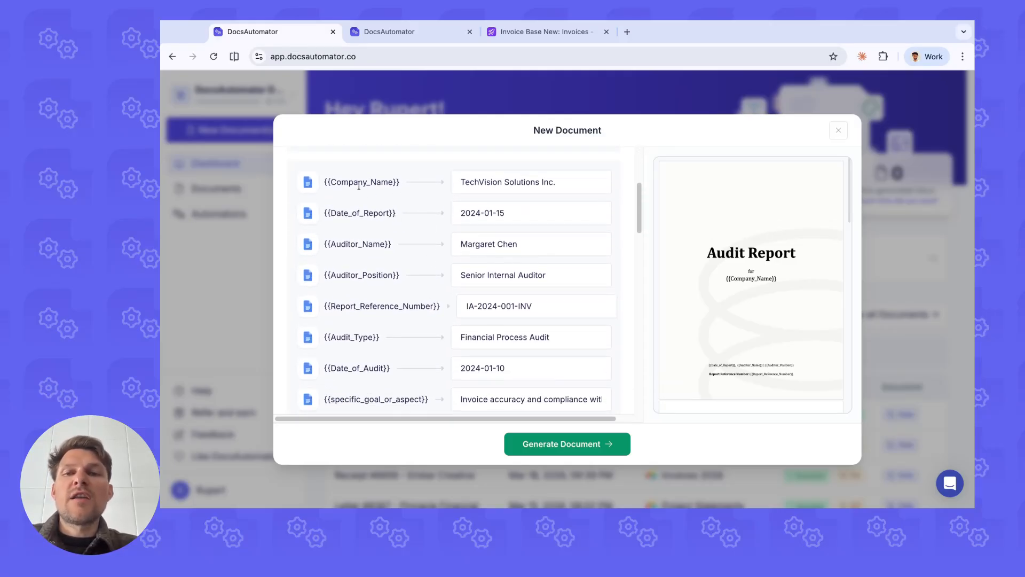
triple_click(359, 184)
click(425, 195)
scroll(369, 224, down, 10)
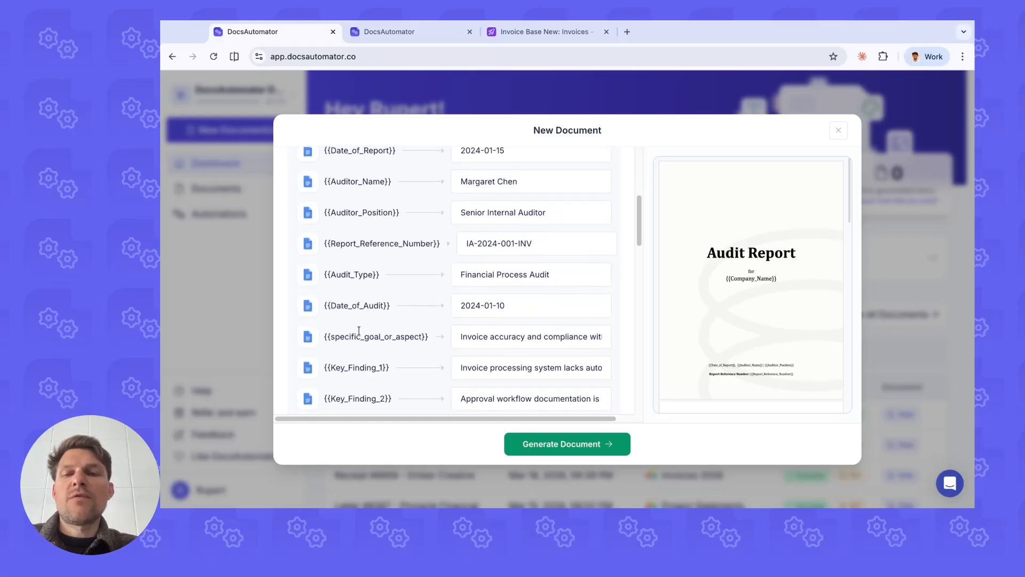
scroll(368, 246, down, 6)
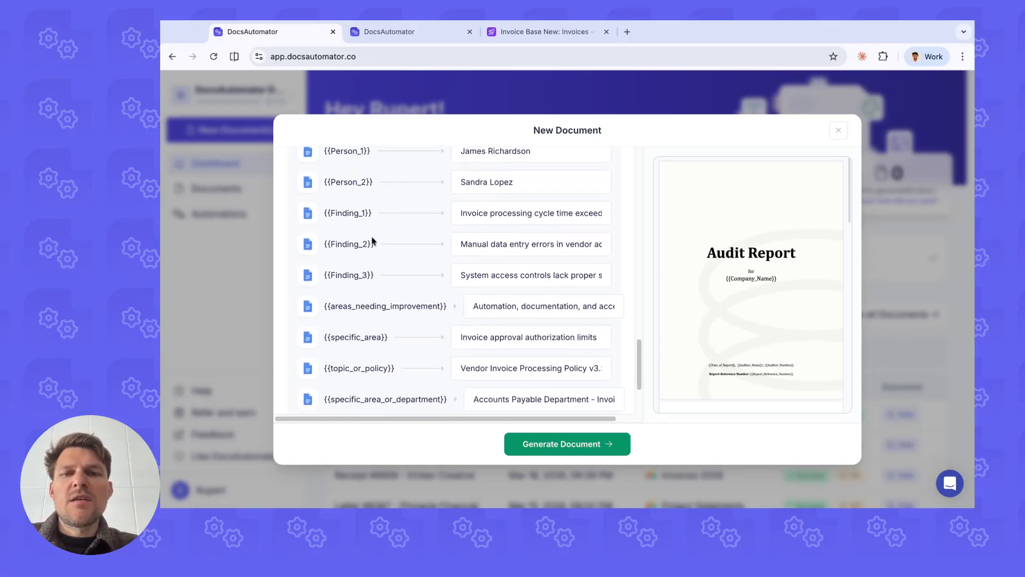
scroll(376, 259, up, 8)
scroll(380, 263, up, 10)
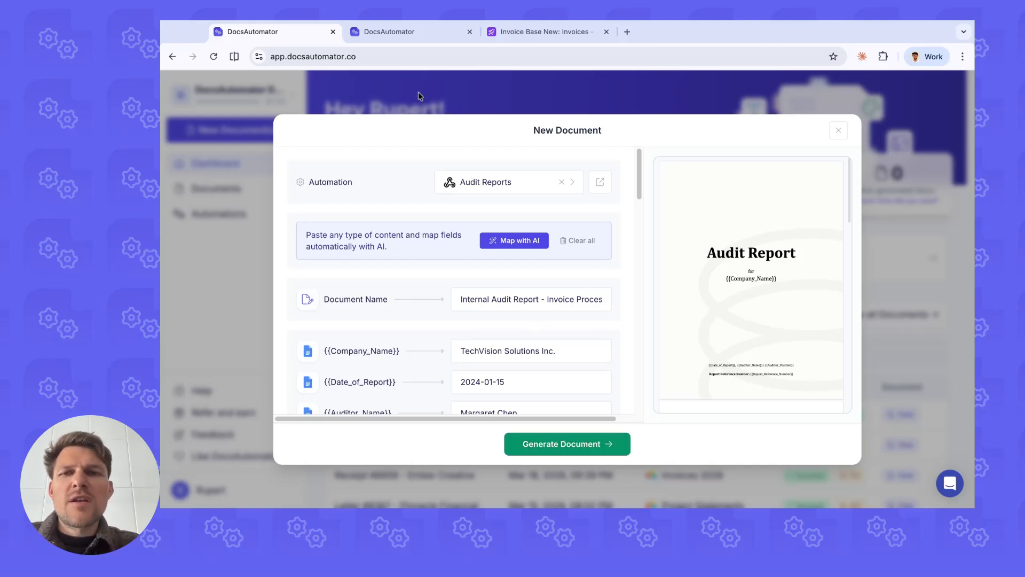
click(423, 105)
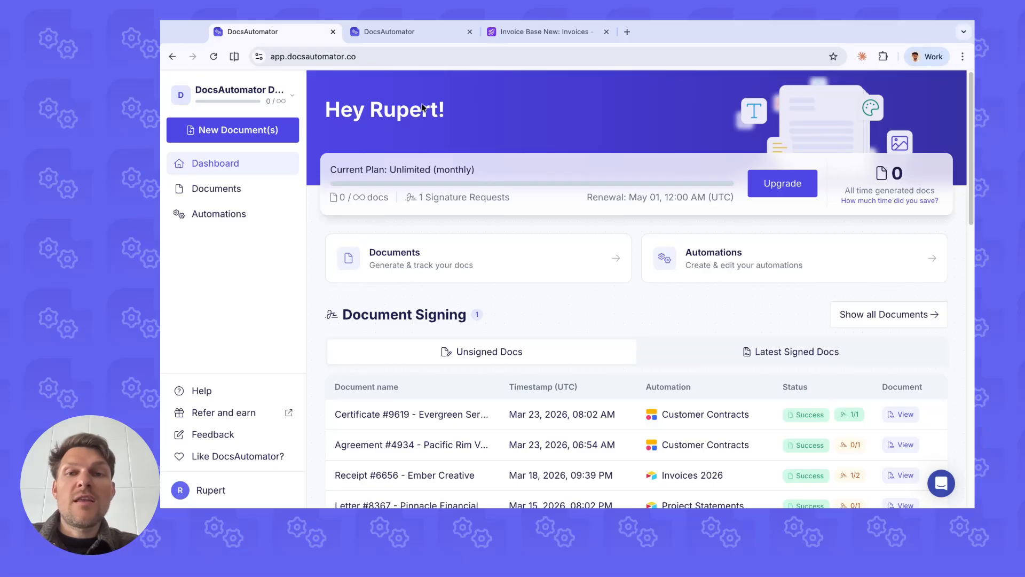